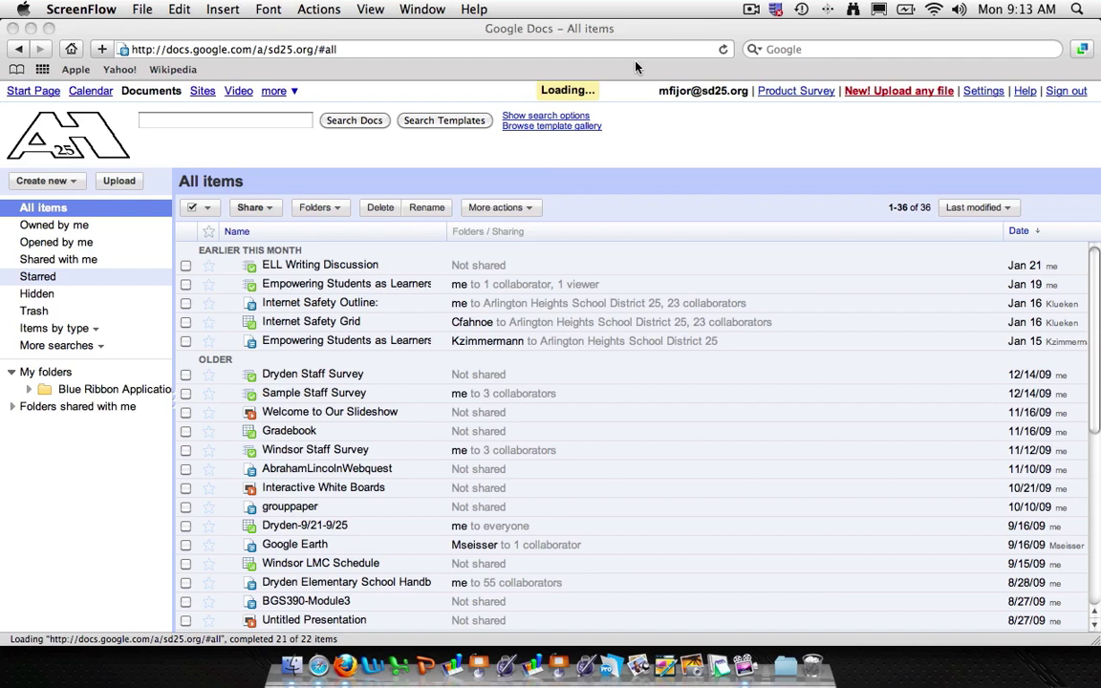
Create a new form and title it "Staff Technology Survey".
click(65, 184)
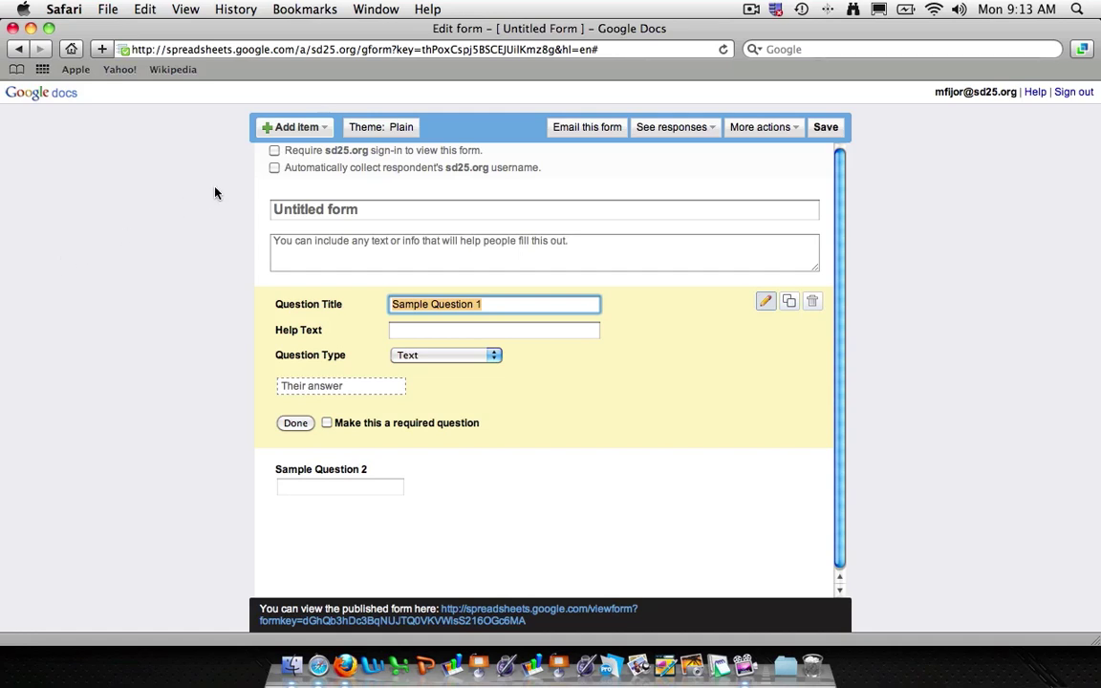
click(297, 131)
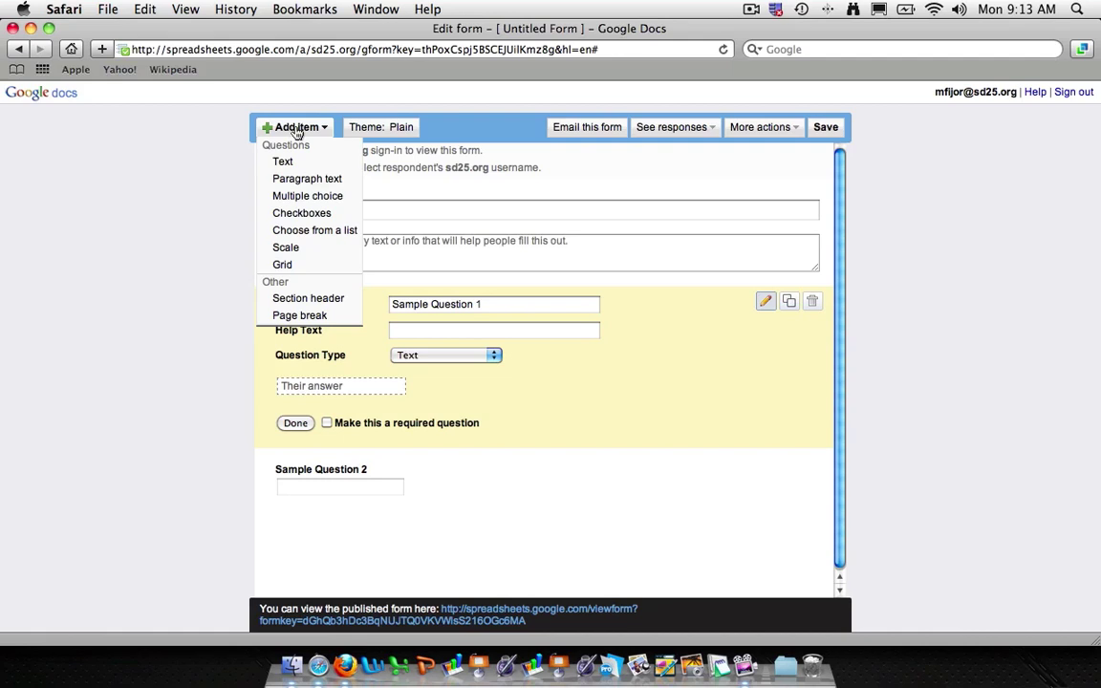
click(430, 133)
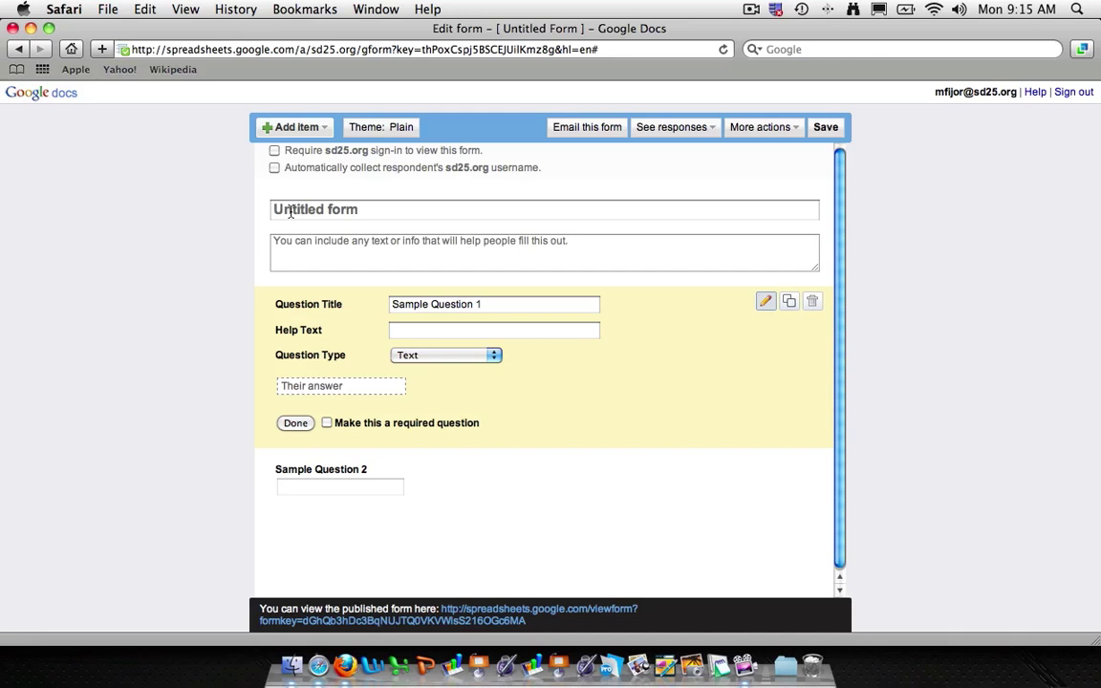
click(305, 212)
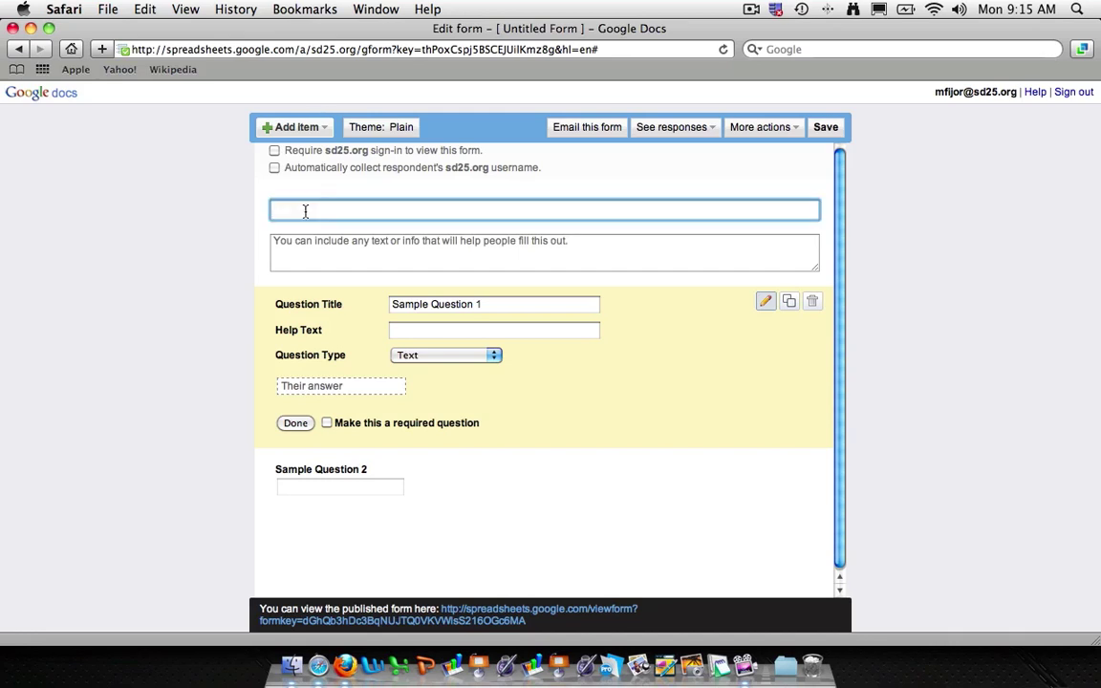
text(Staff )
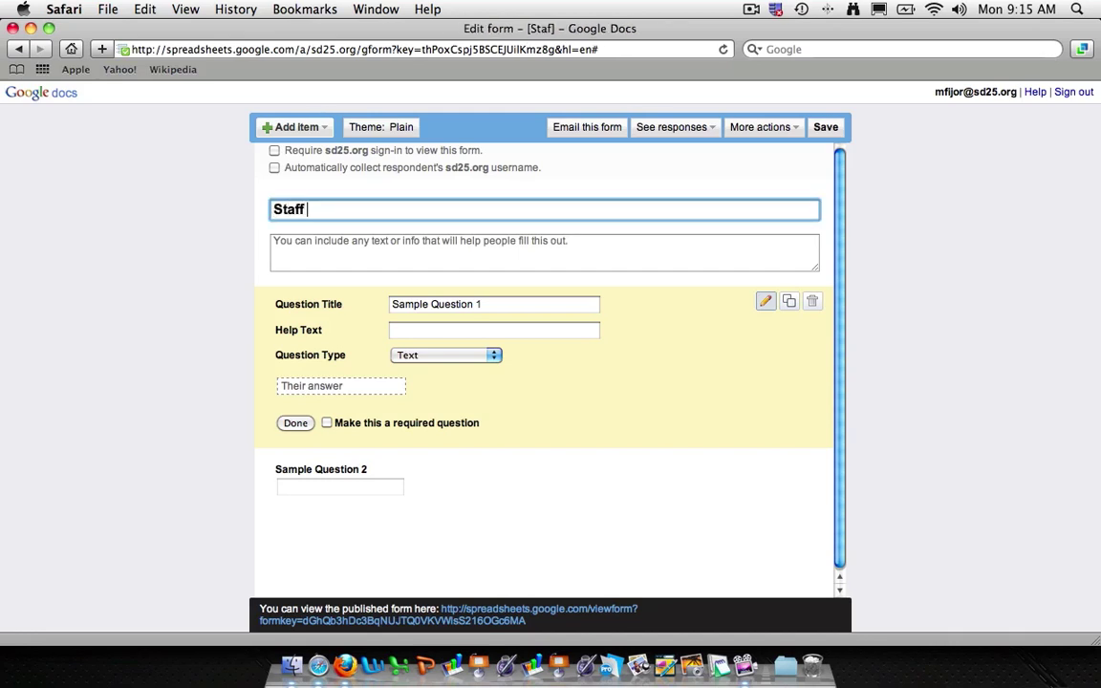
text(Technolo)
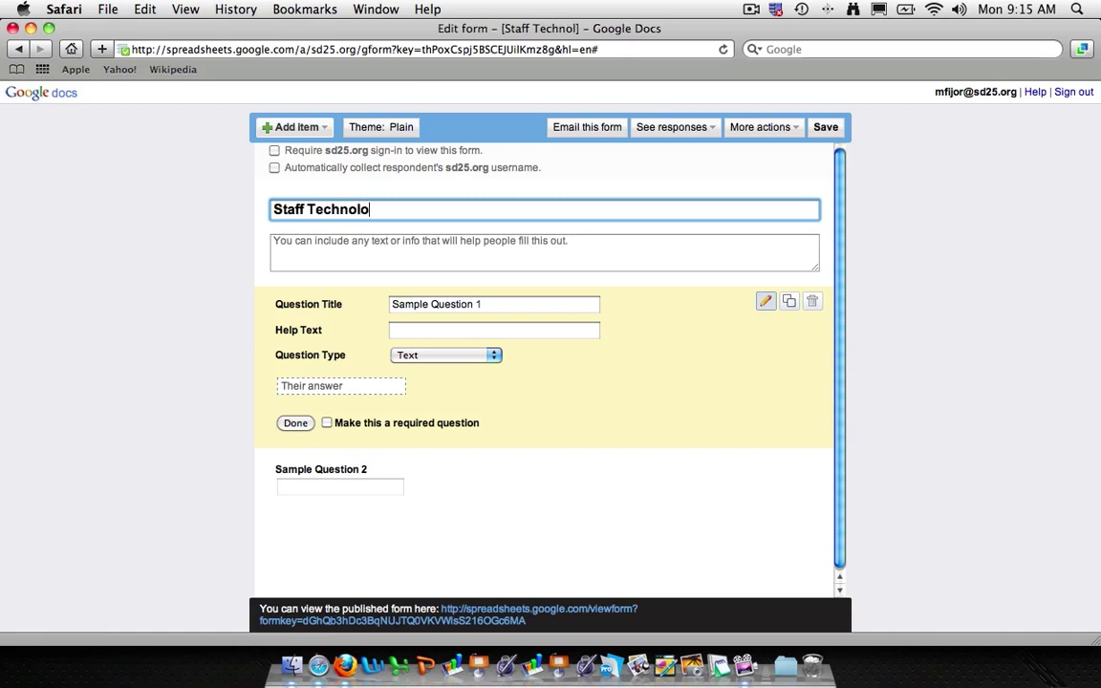
text(gy Surve)
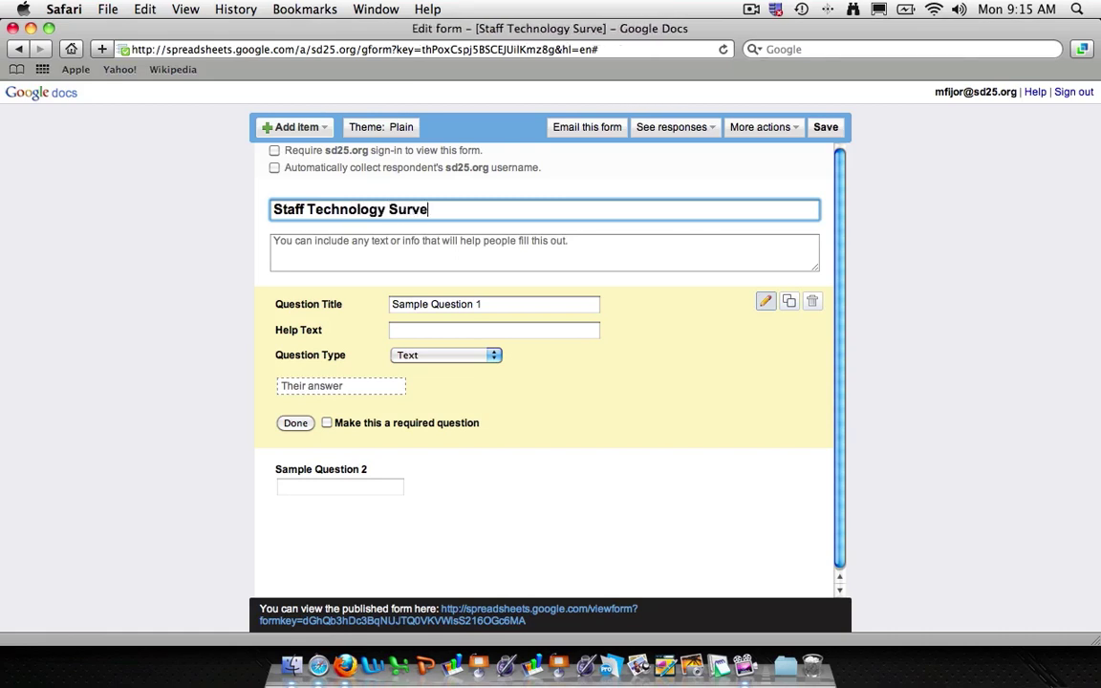
text(y)
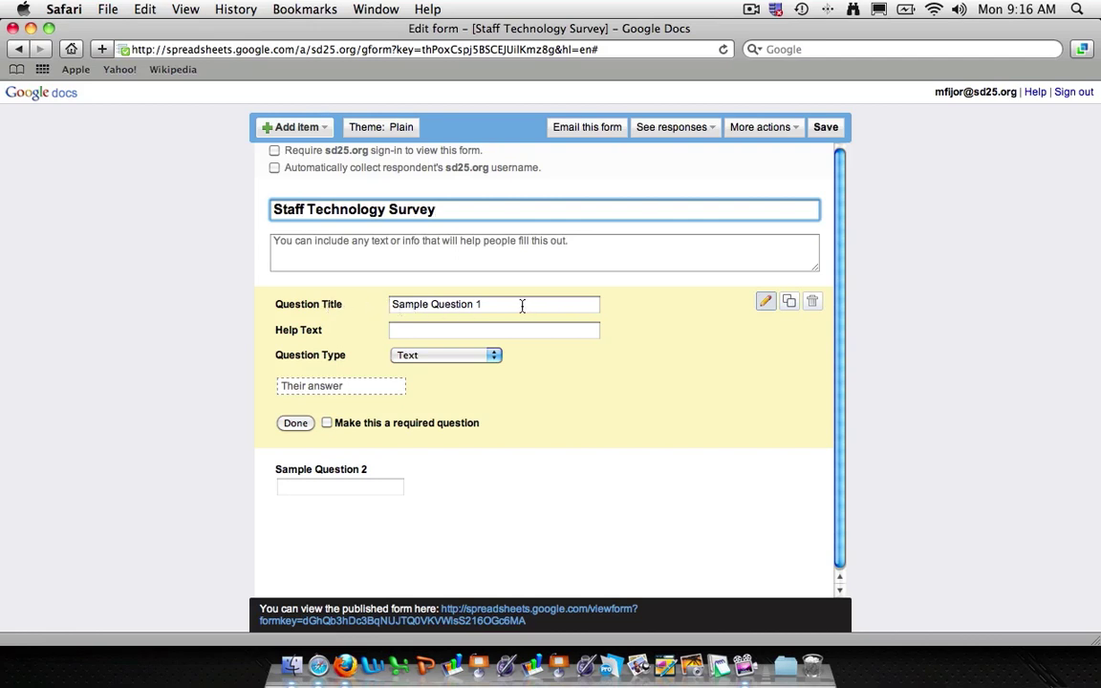
Replace the first sample question's title with "What is your technology goal for this school year?".
drag(592, 307, 382, 304)
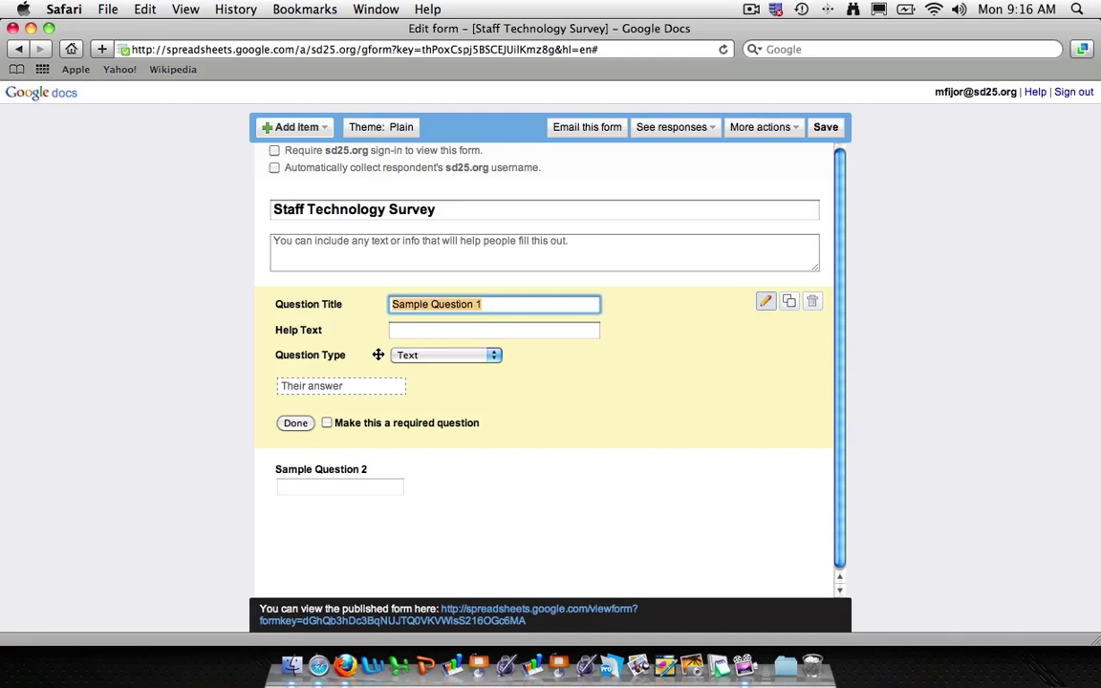
text(What is )
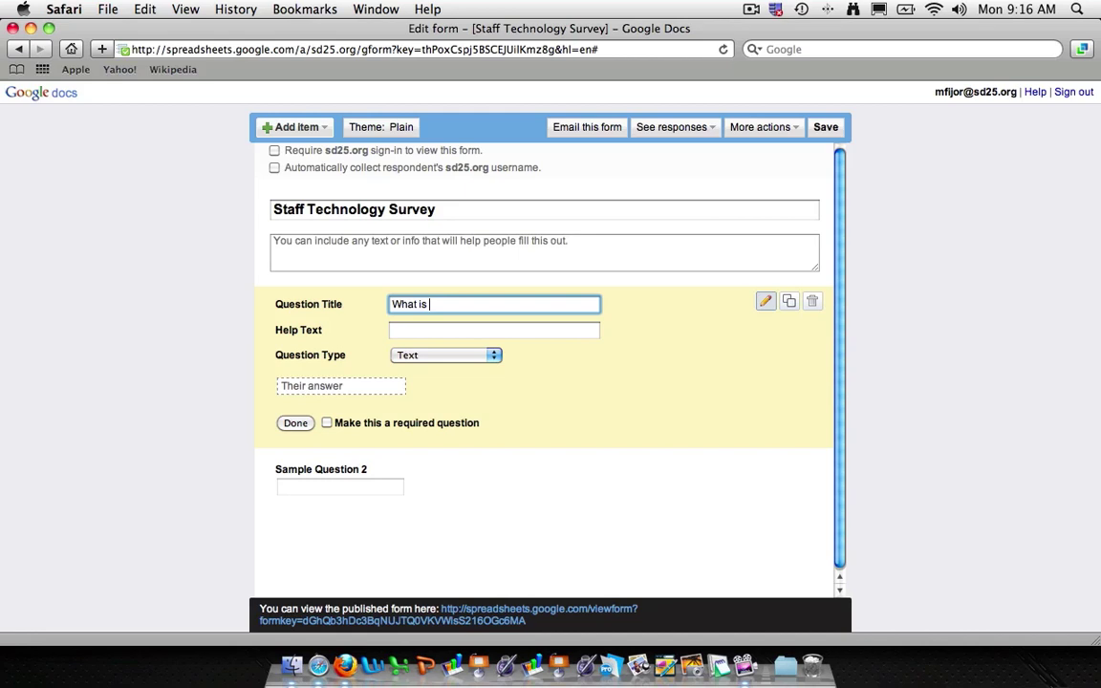
text(yourtechnology goal for this)
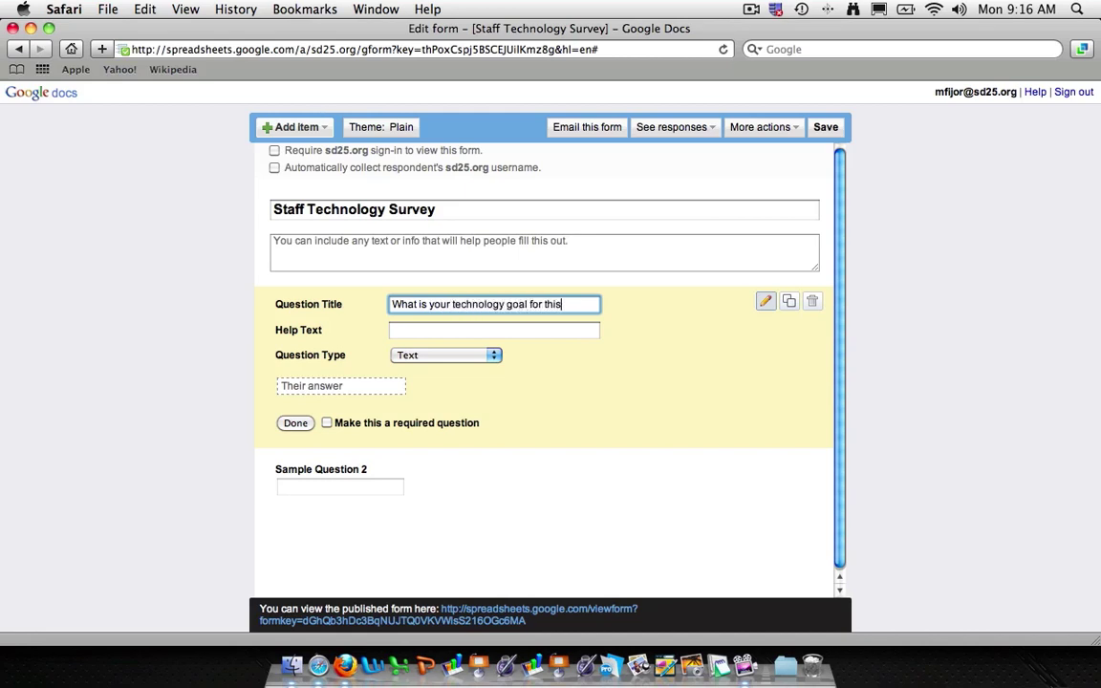
text( school year?)
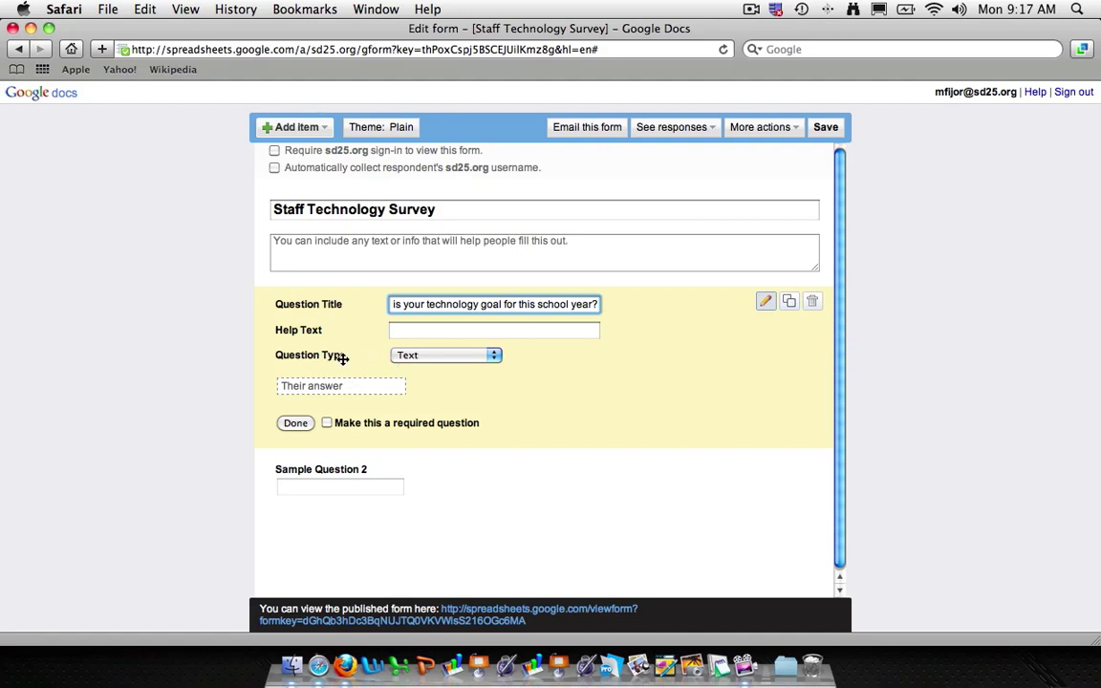
Make the technology goal question a required Paragraph text question and finish editing it.
click(405, 357)
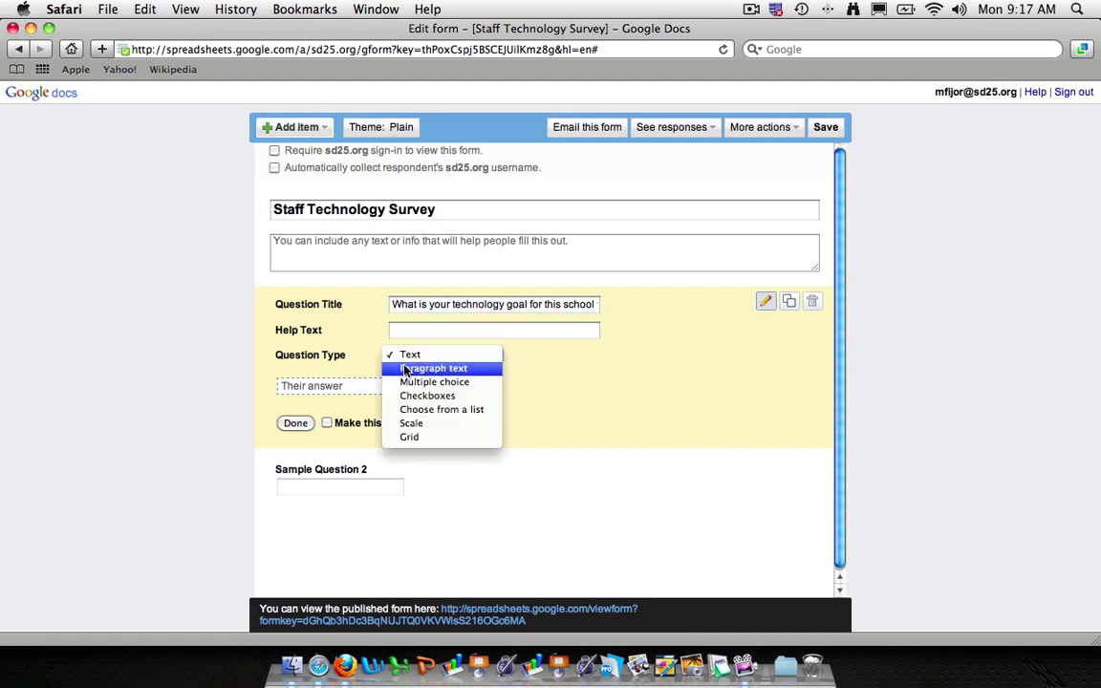
click(405, 370)
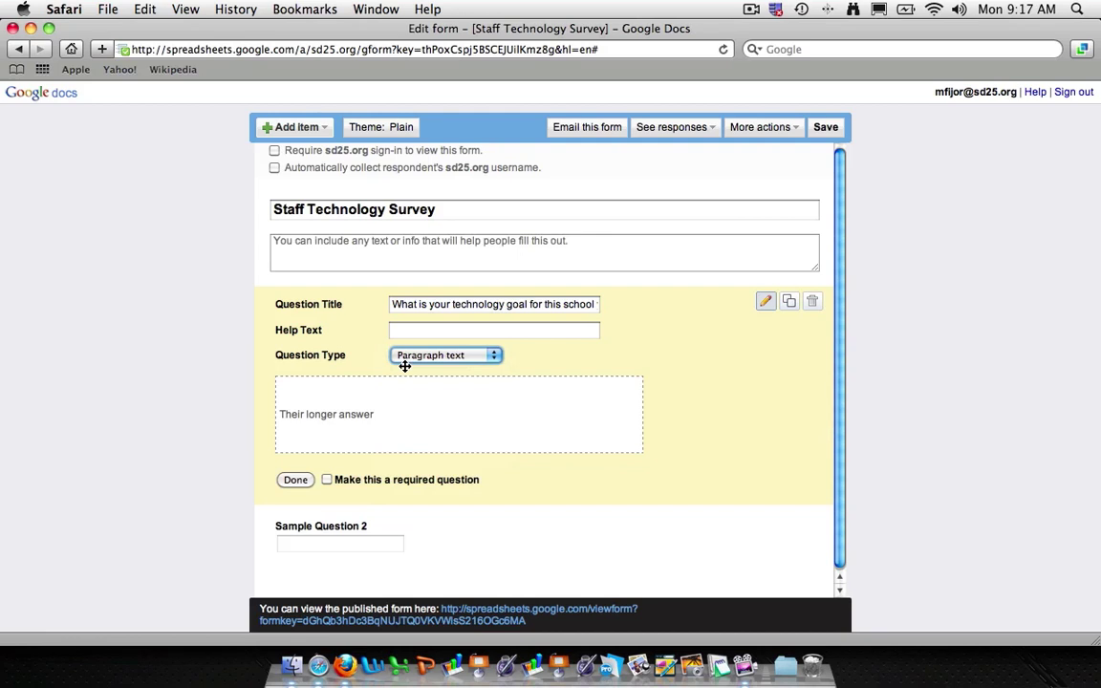
click(328, 481)
click(296, 480)
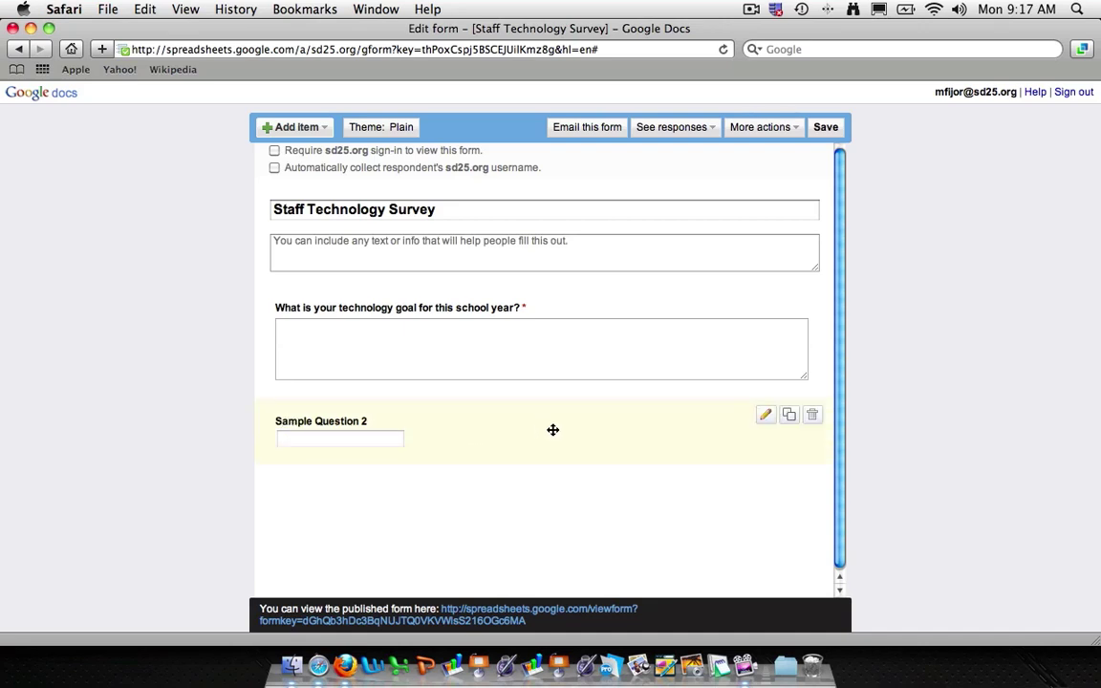
Retitle Sample Question 2 as "How comfortable are you using technology in the classroom?".
click(764, 421)
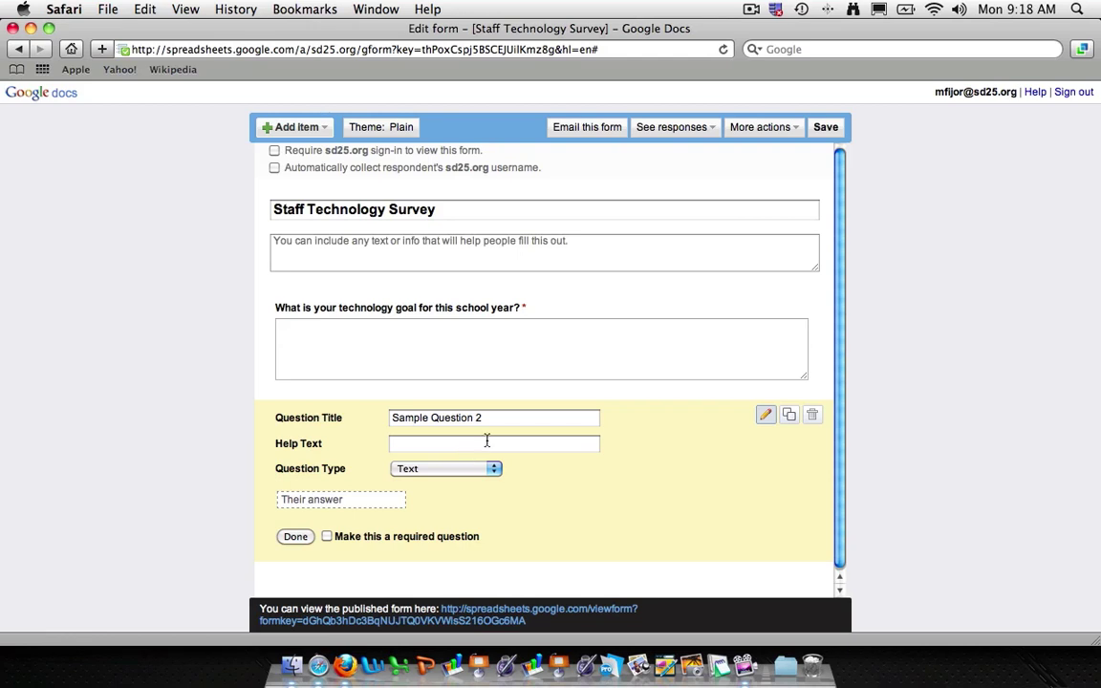
drag(484, 419, 392, 421)
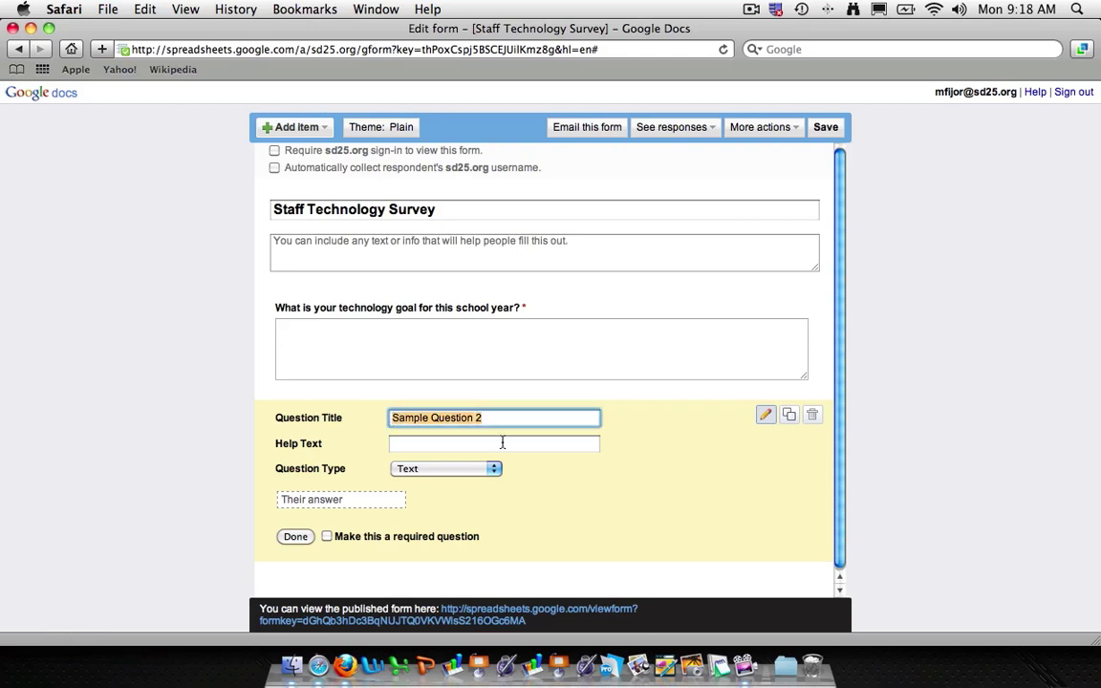
text(How comf)
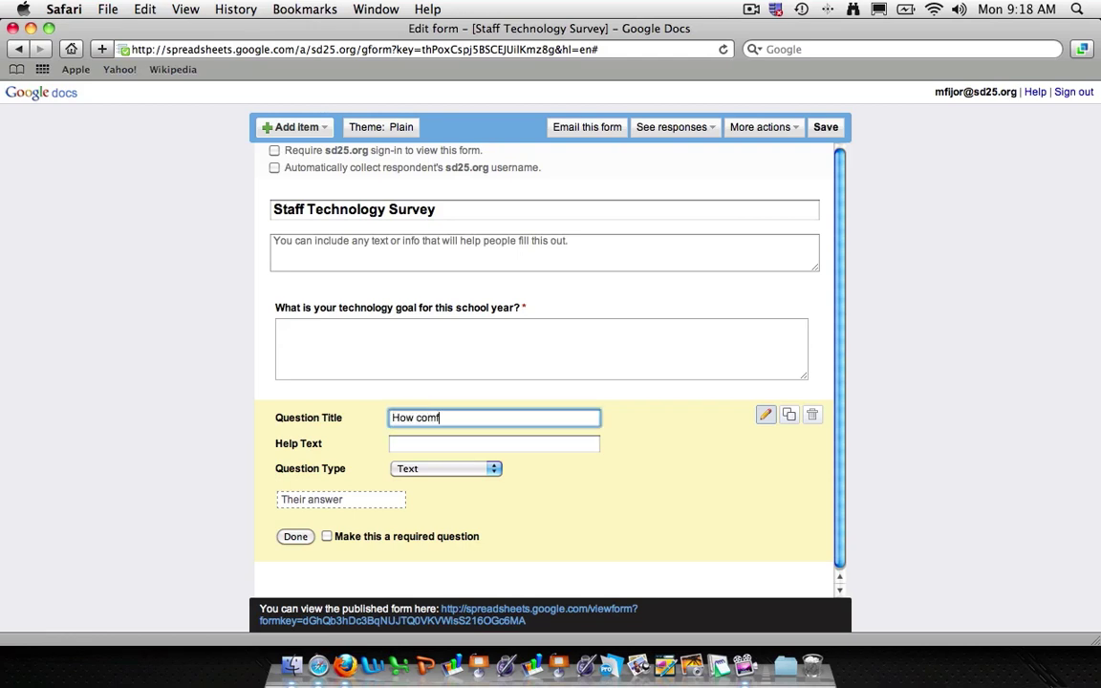
text(ottable are you s)
key(BackSpace)
text(using techno)
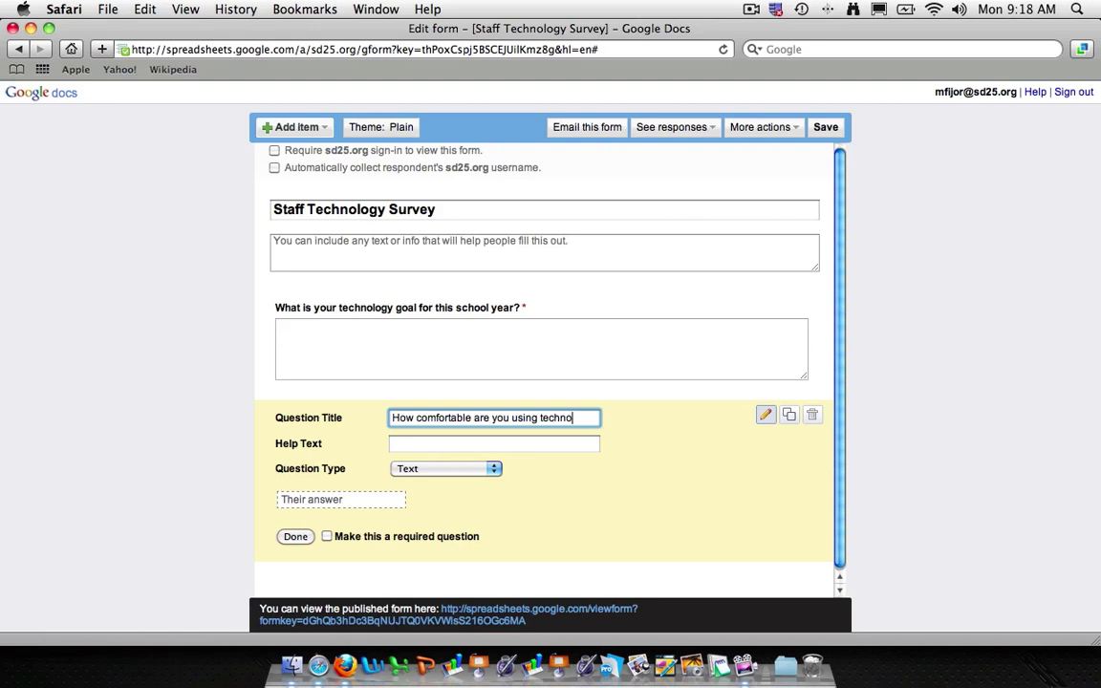
text(logy in the classroom?)
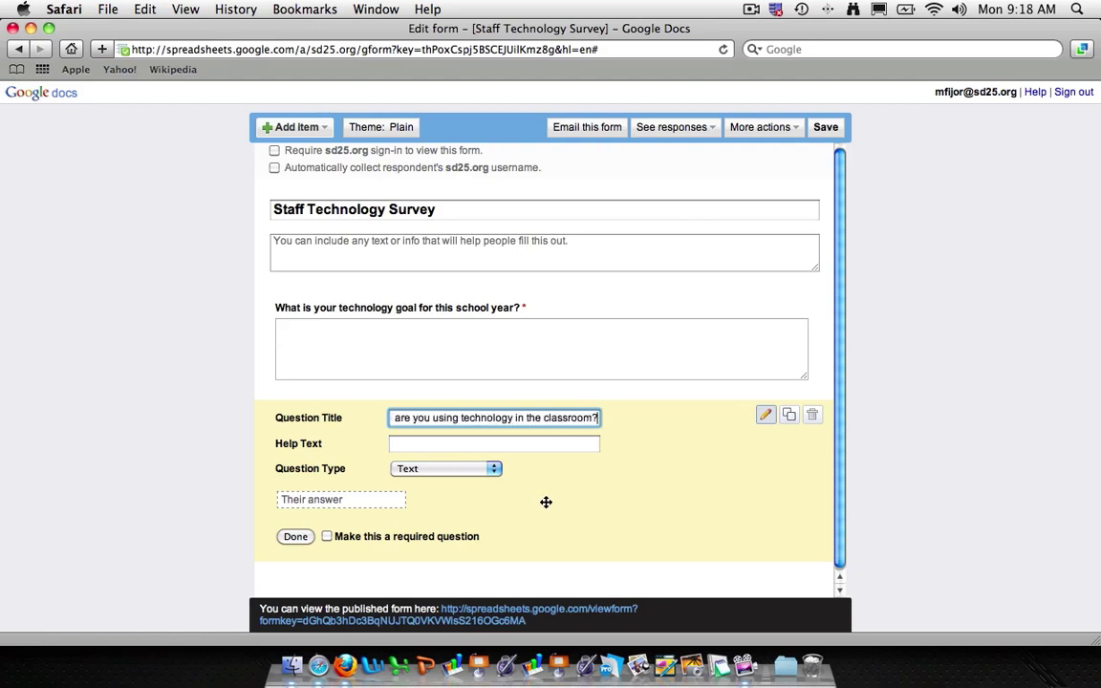
Change the comfort question's type to Scale, keeping the range from 1 to 5.
click(480, 469)
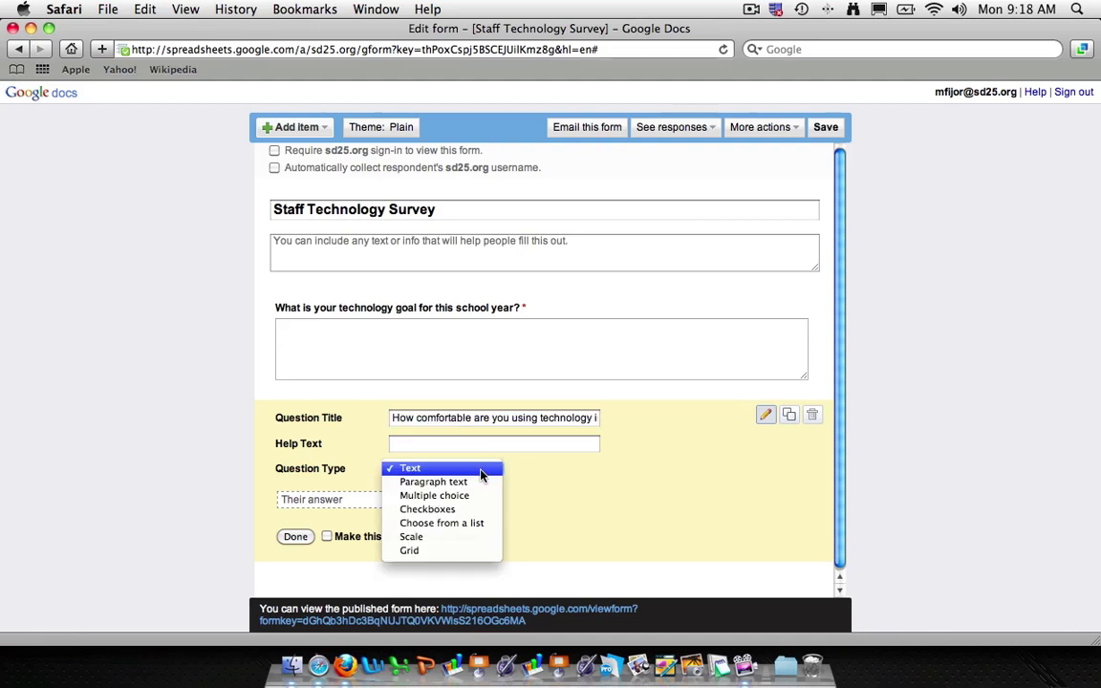
click(464, 537)
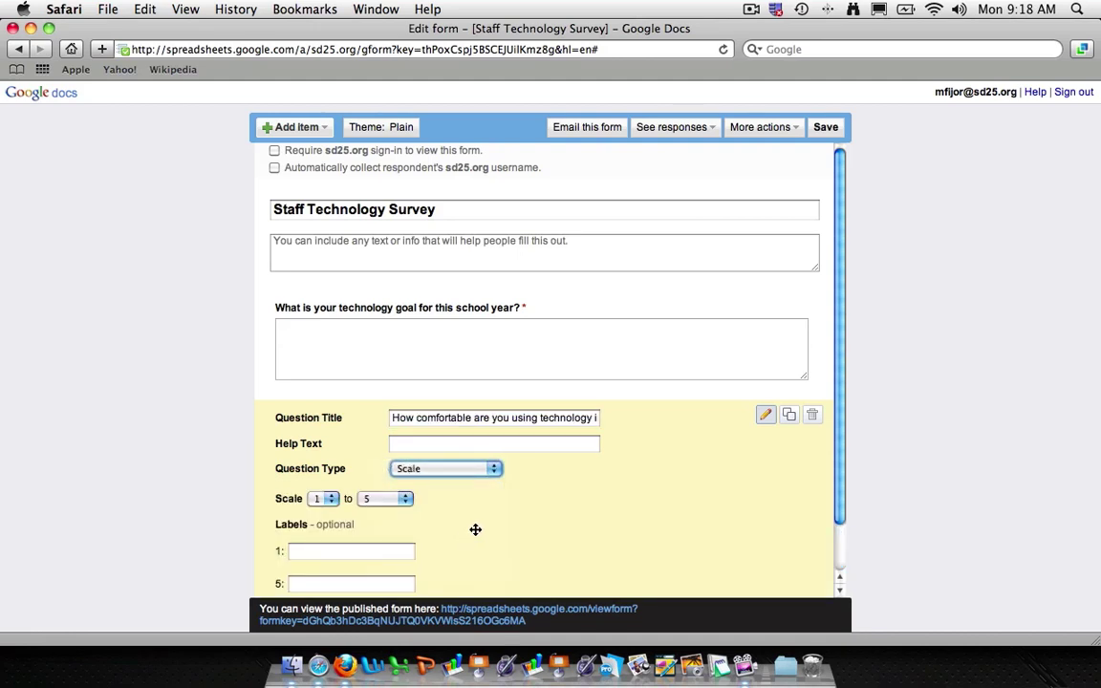
scroll(474, 528, down, 2)
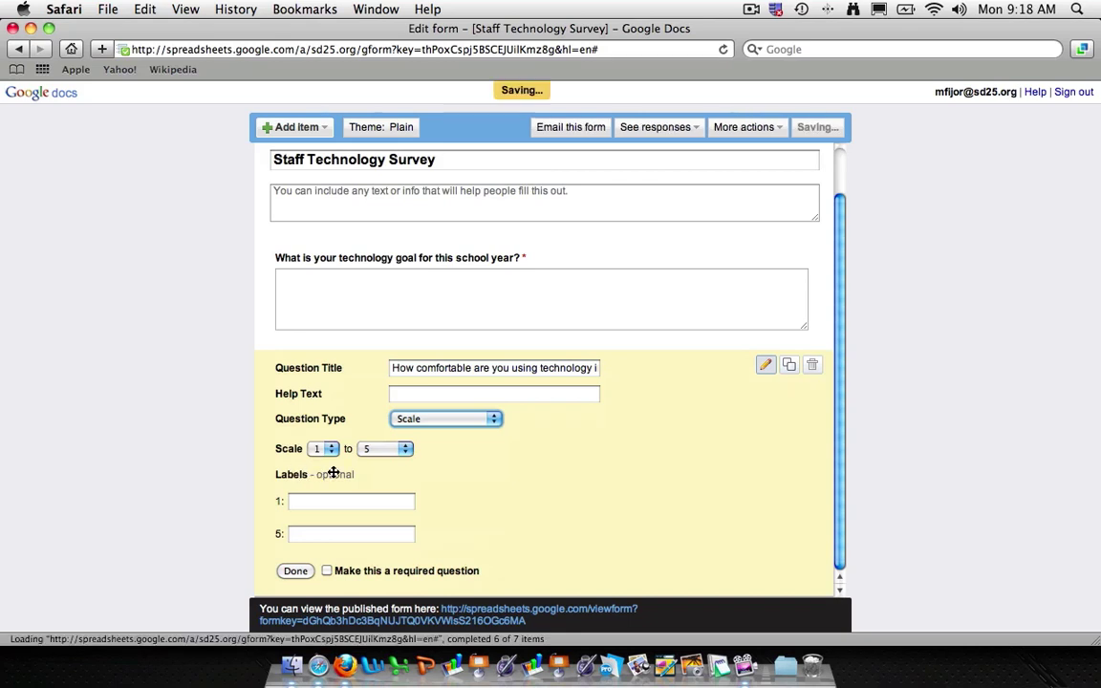
click(373, 450)
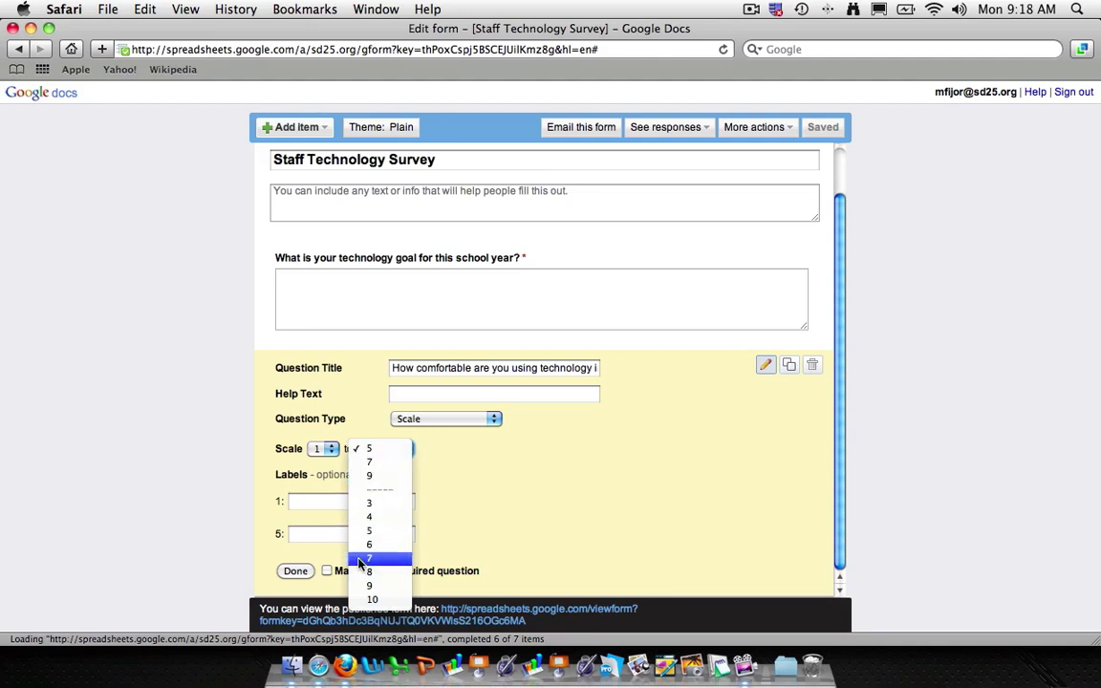
click(440, 488)
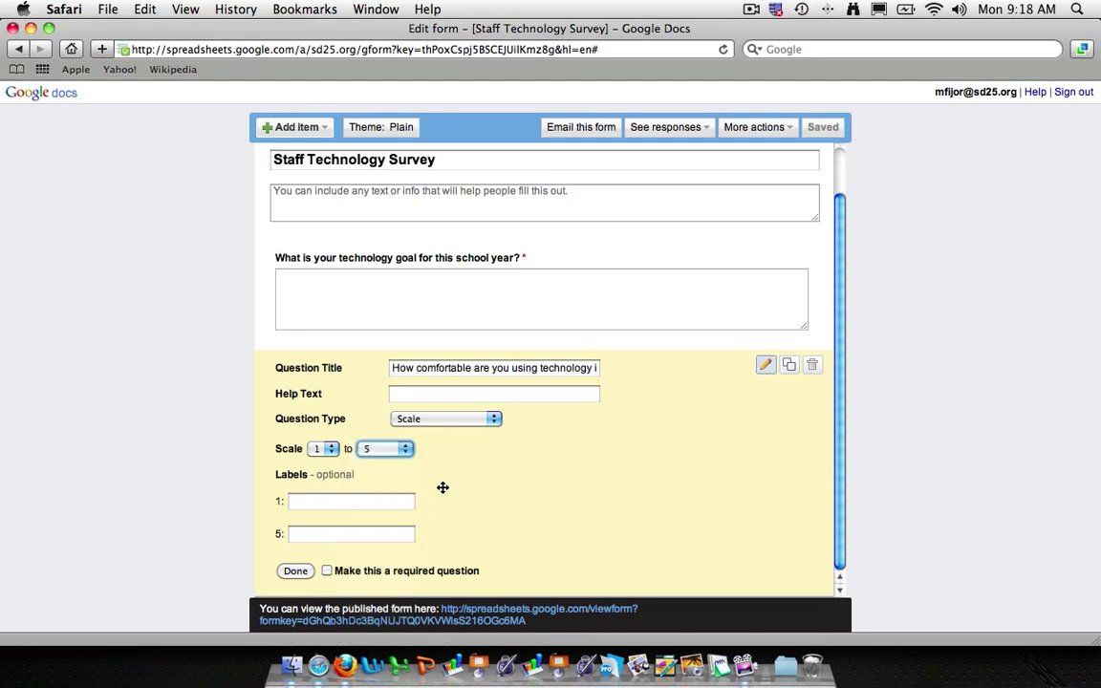
Label scale value 1 "Not very comfortable" and 5 "Very Comfortable", then make the question required and finish editing it.
click(313, 502)
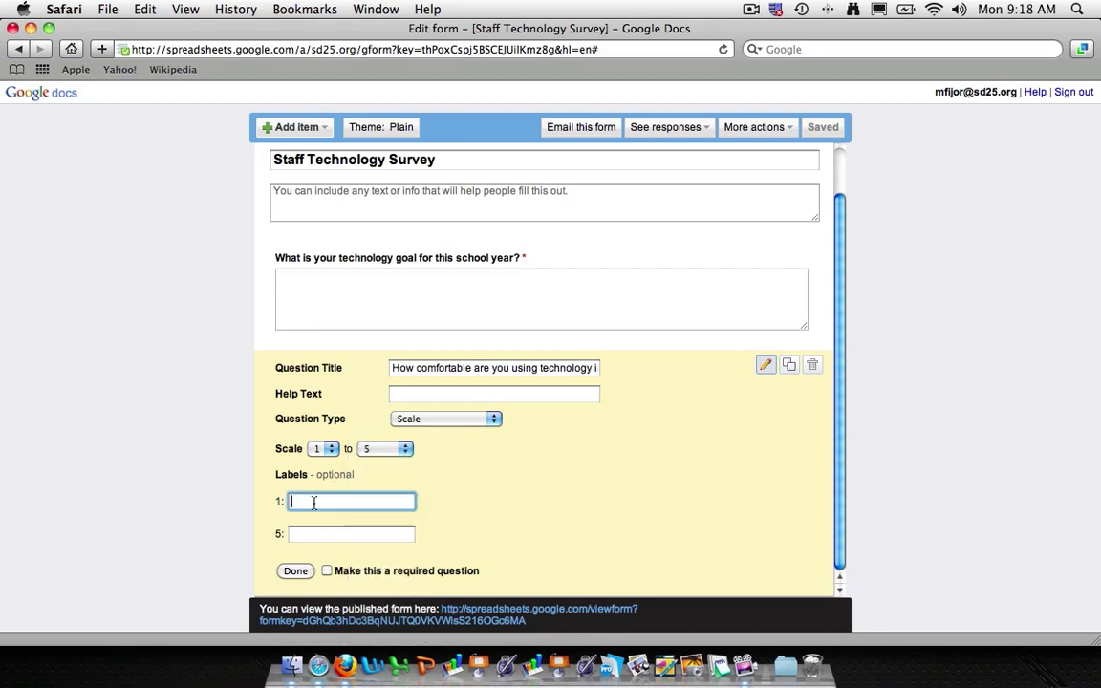
text(Not ver)
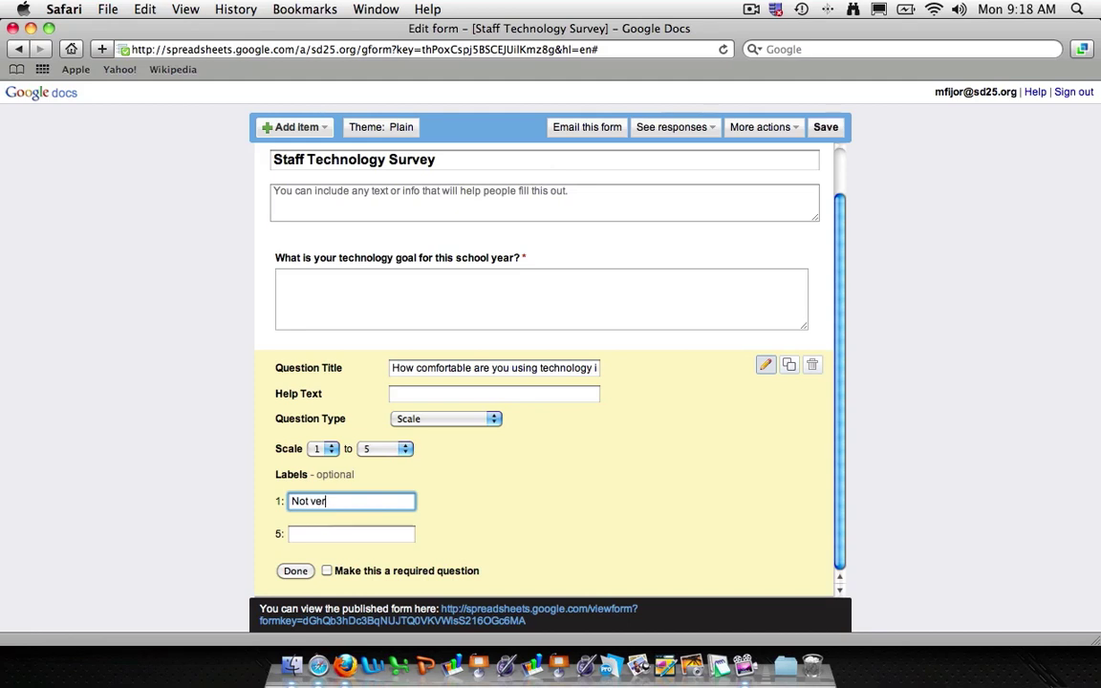
text(y comfortable)
click(351, 533)
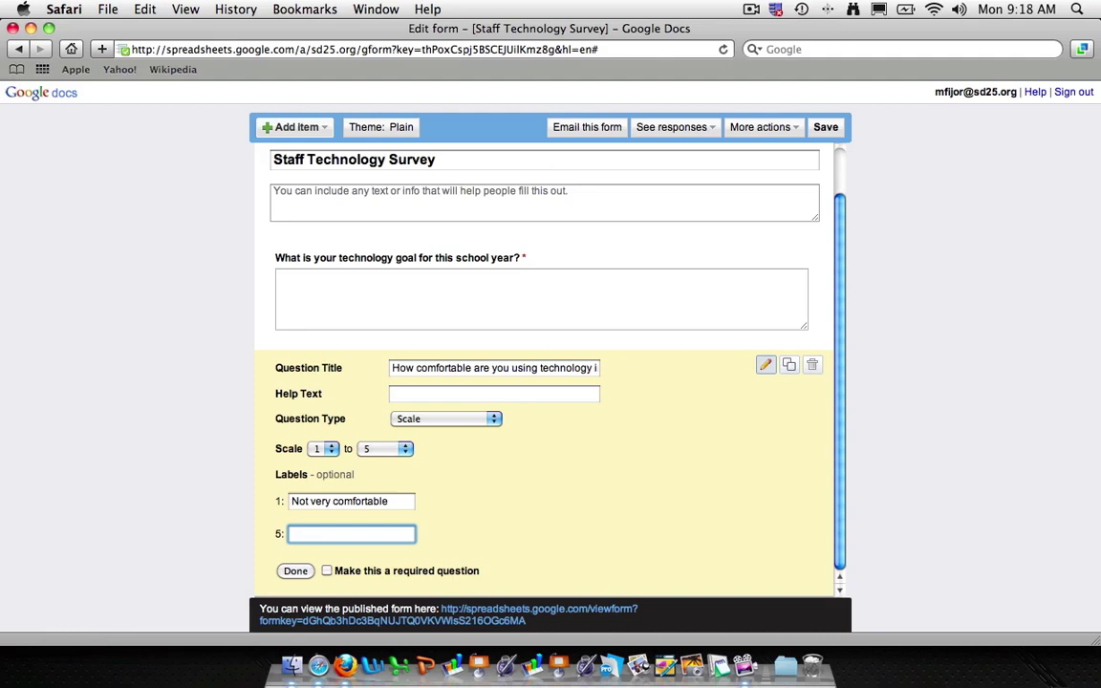
text(Very Comfortable)
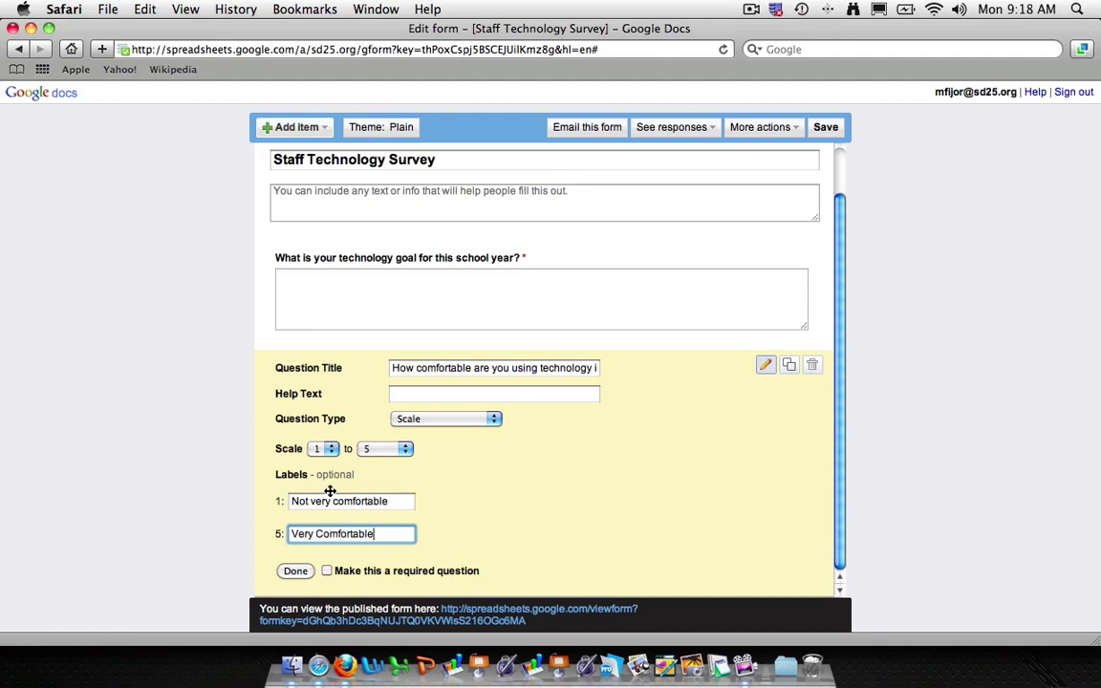
click(327, 571)
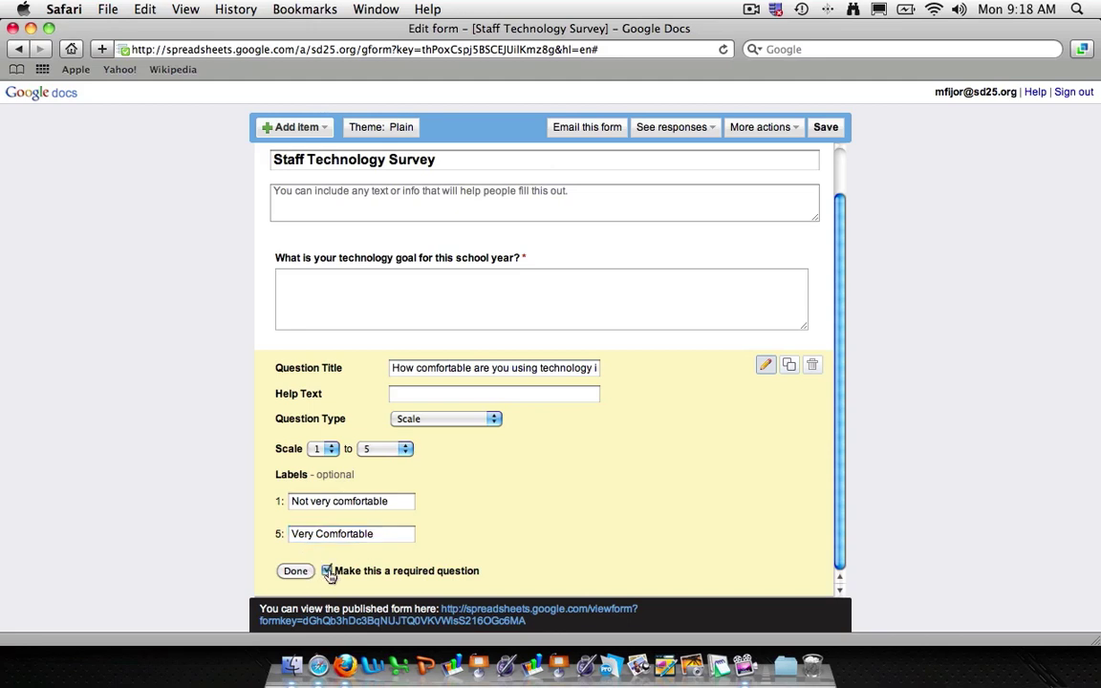
click(295, 571)
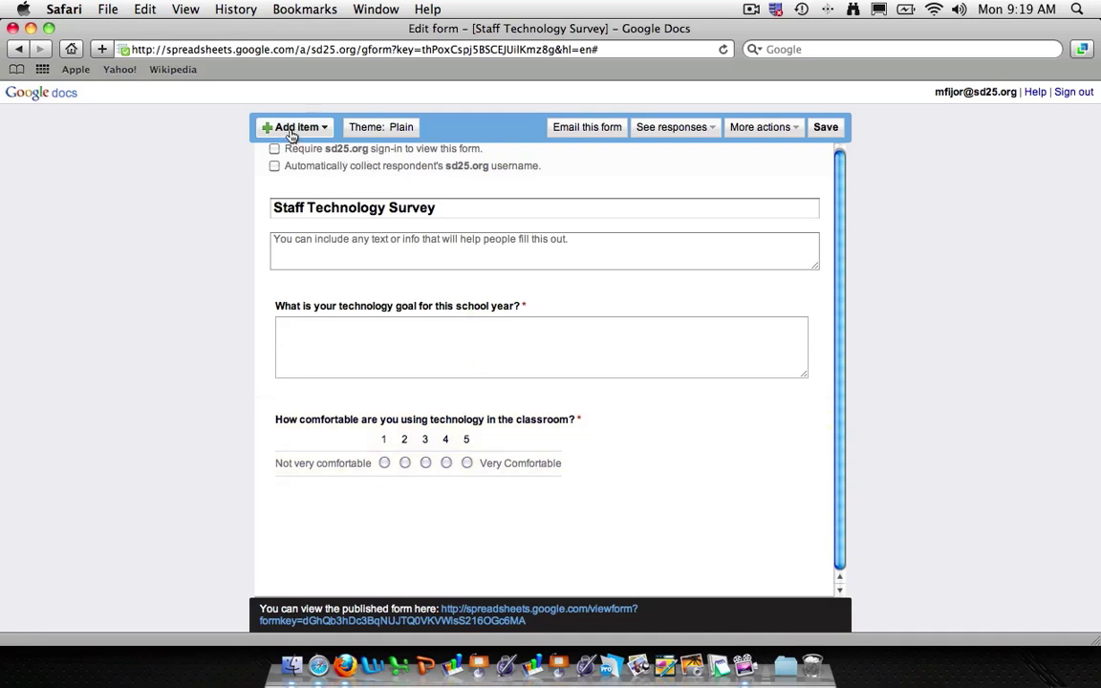
Add a Multiple choice question titled "What is your favorite type of computer?".
click(266, 127)
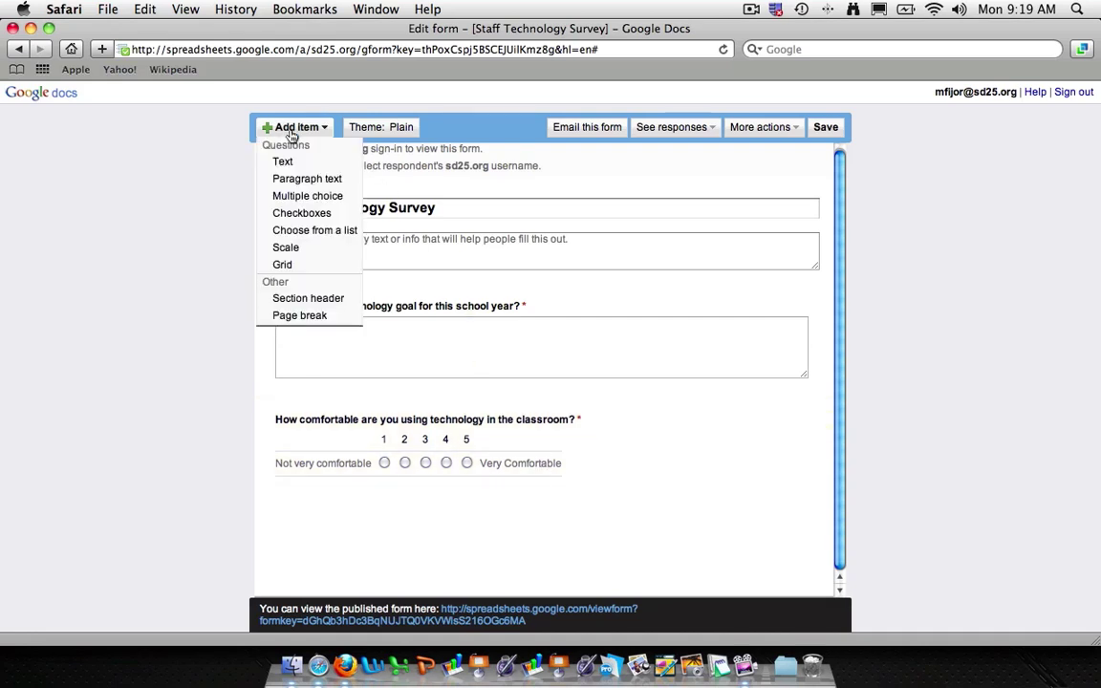
click(306, 195)
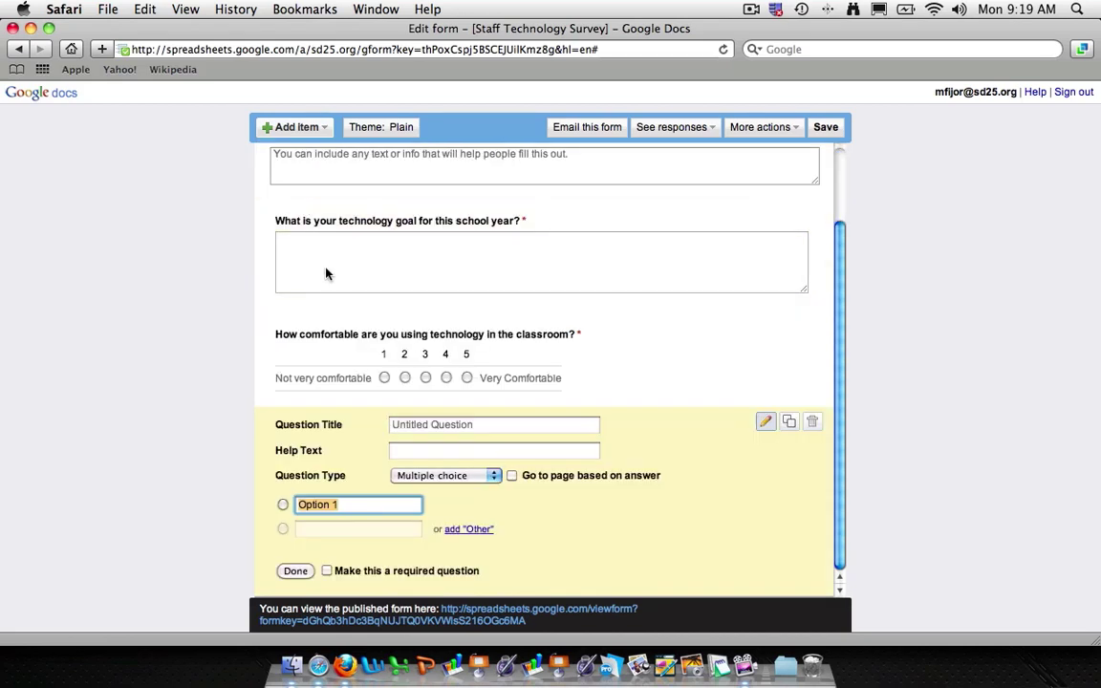
click(460, 427)
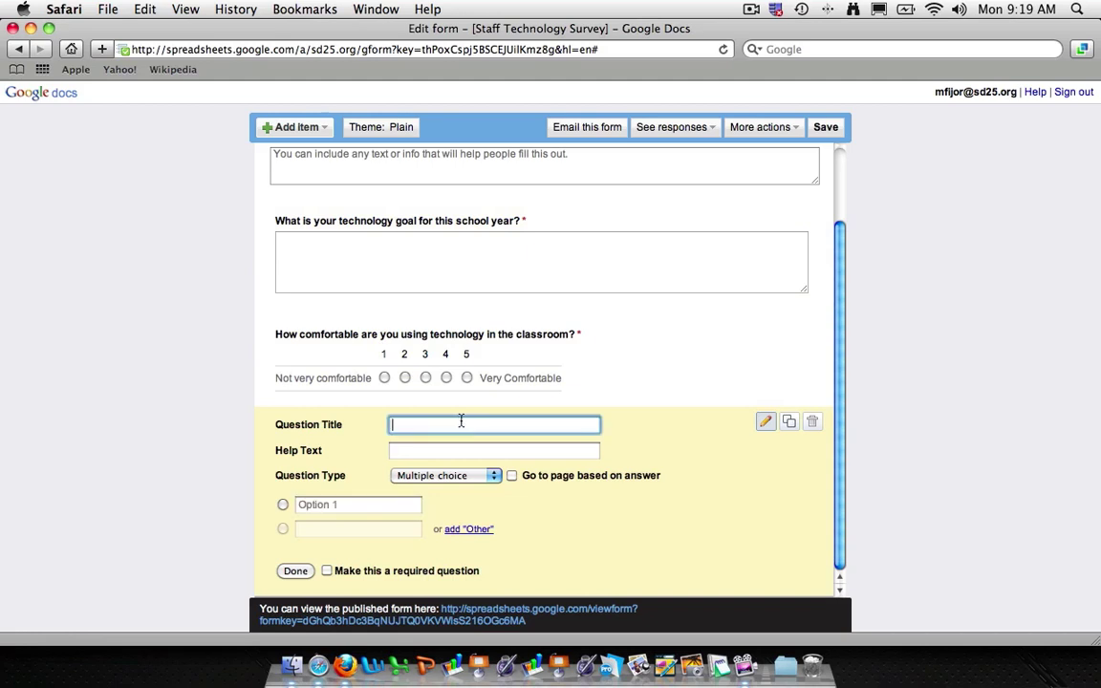
text(What is your favorite type of computer?)
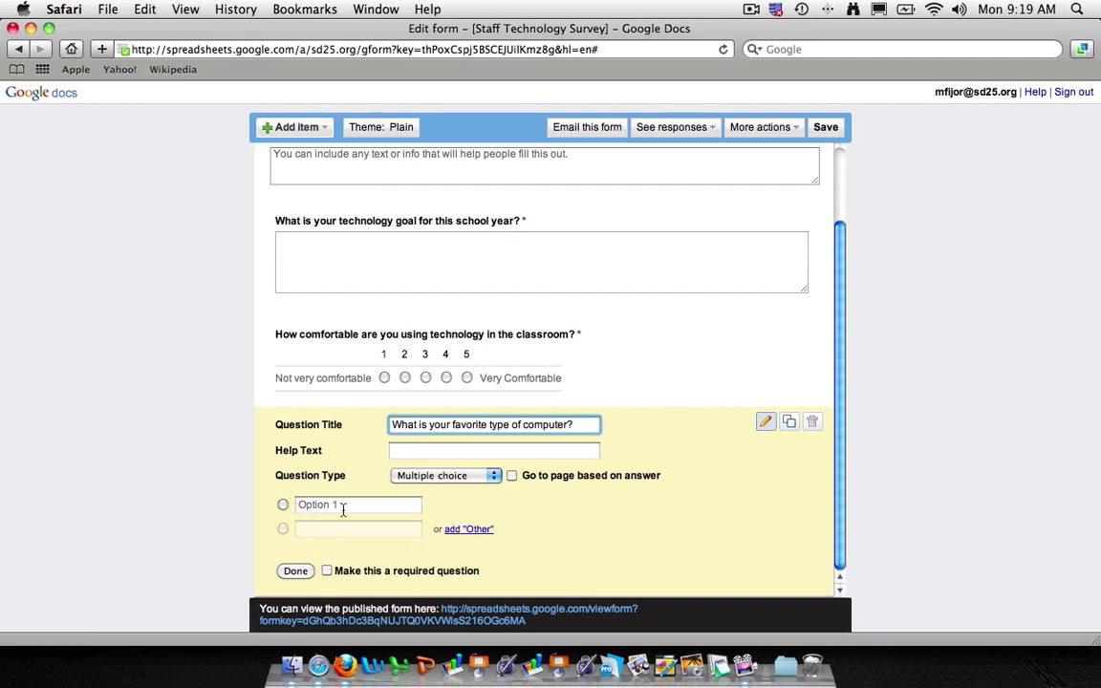
Give the favorite computer question an "Other" answer and the options Apple, Dell and HP.
click(457, 528)
scroll(393, 531, down, 1)
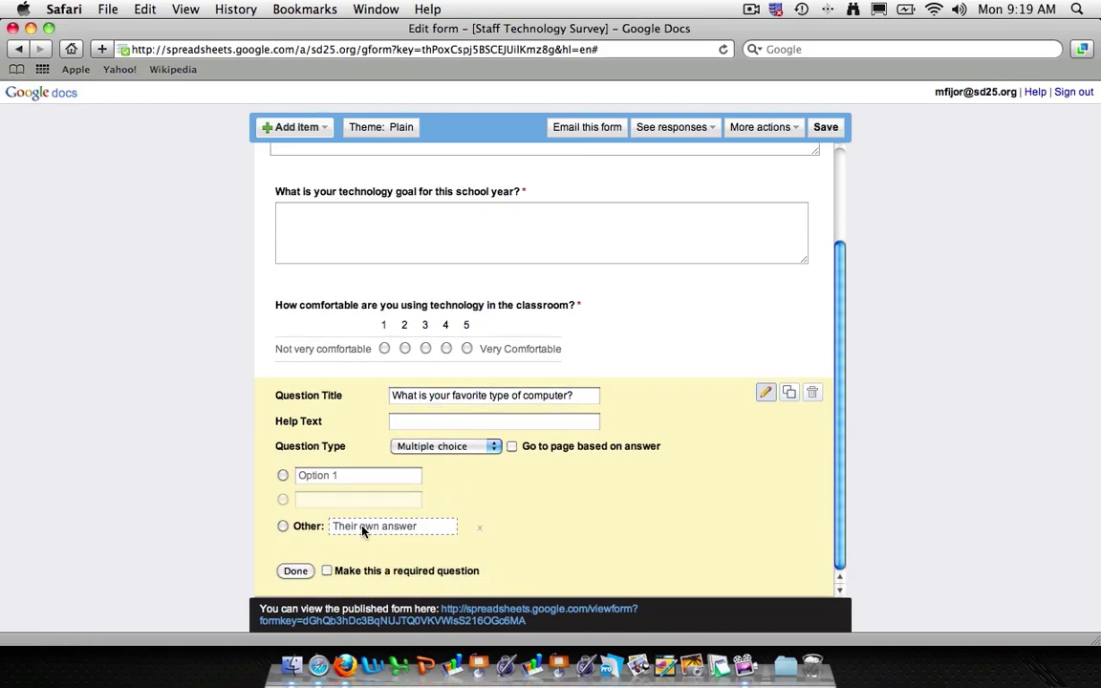
click(307, 500)
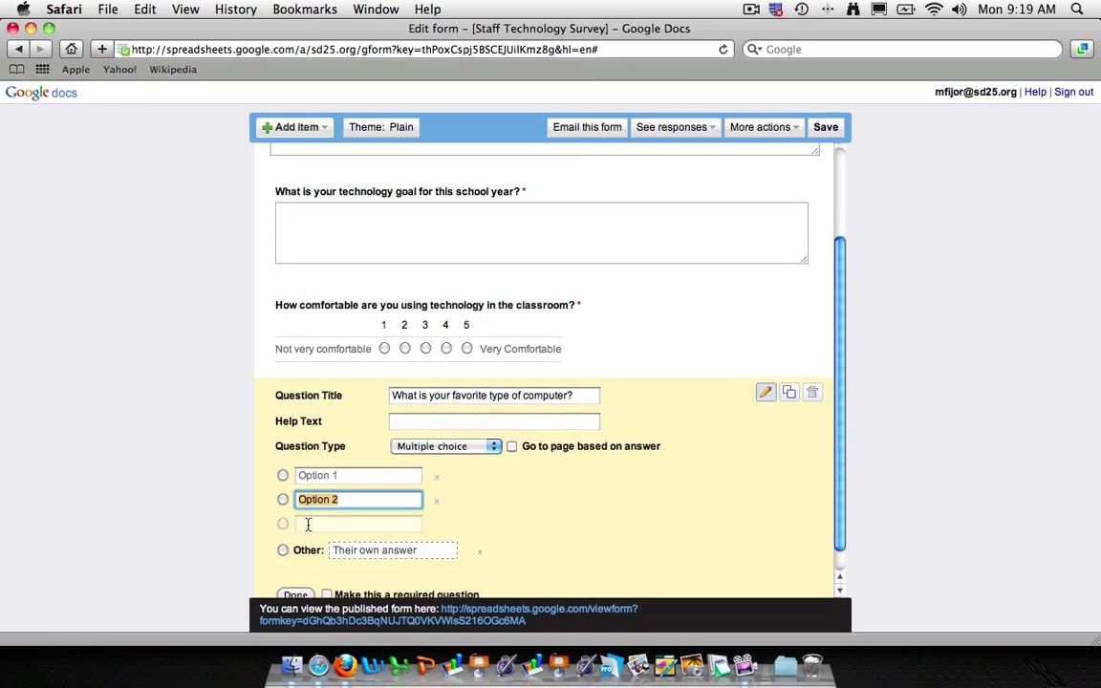
click(308, 525)
click(300, 476)
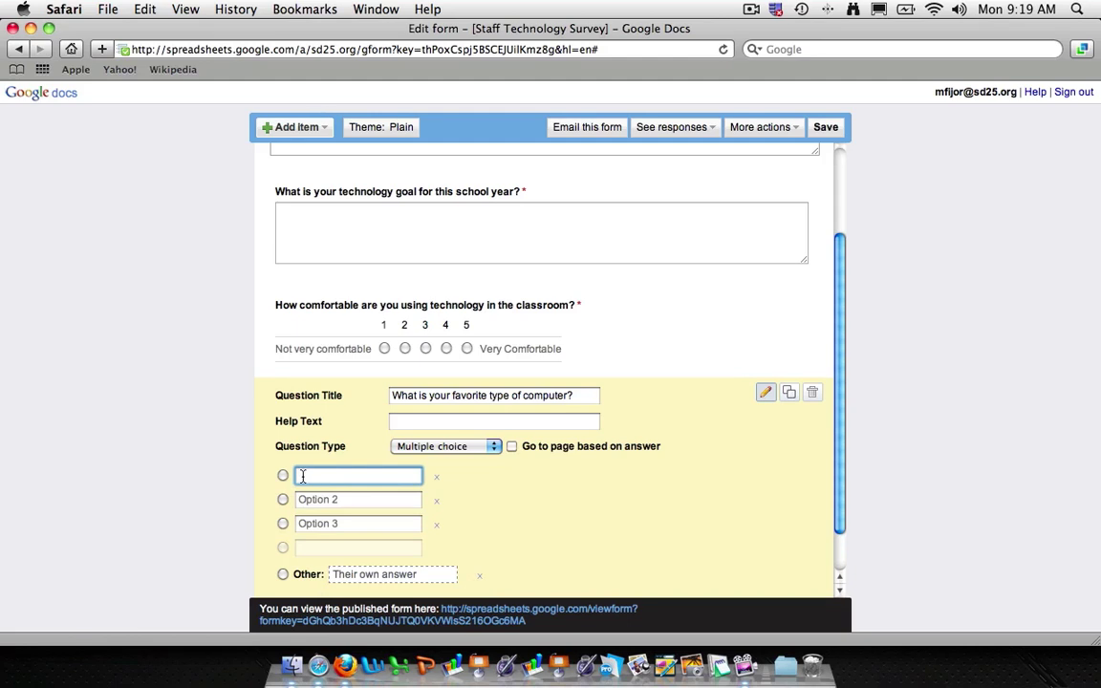
text(Apple)
key(Tab)
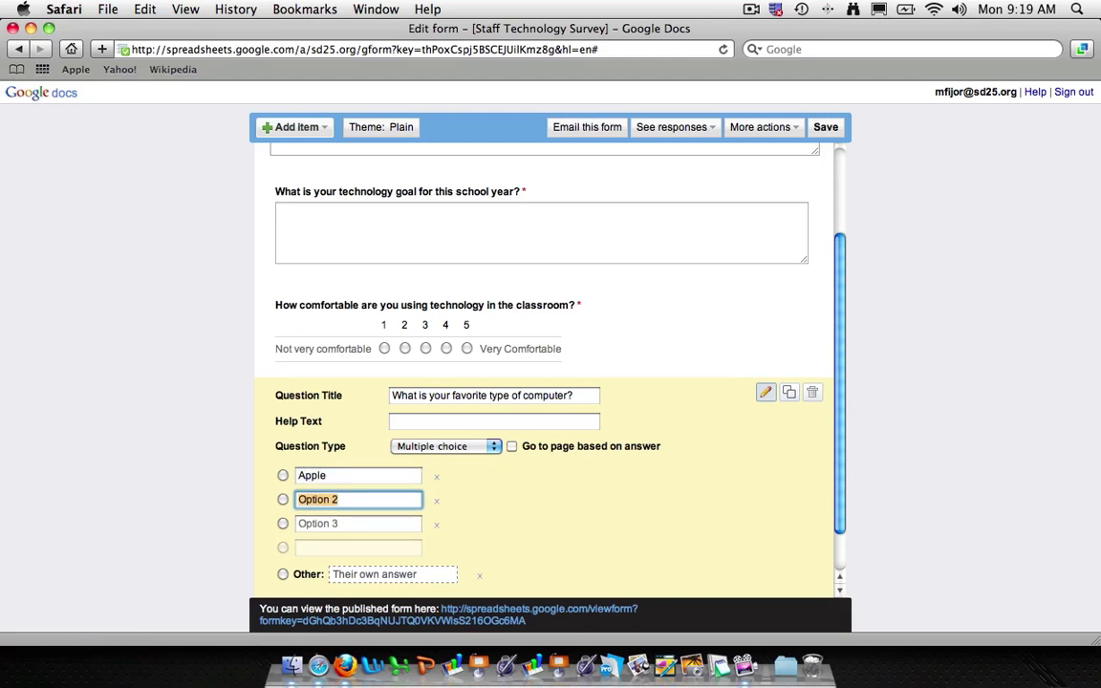
text(Dell)
key(Tab)
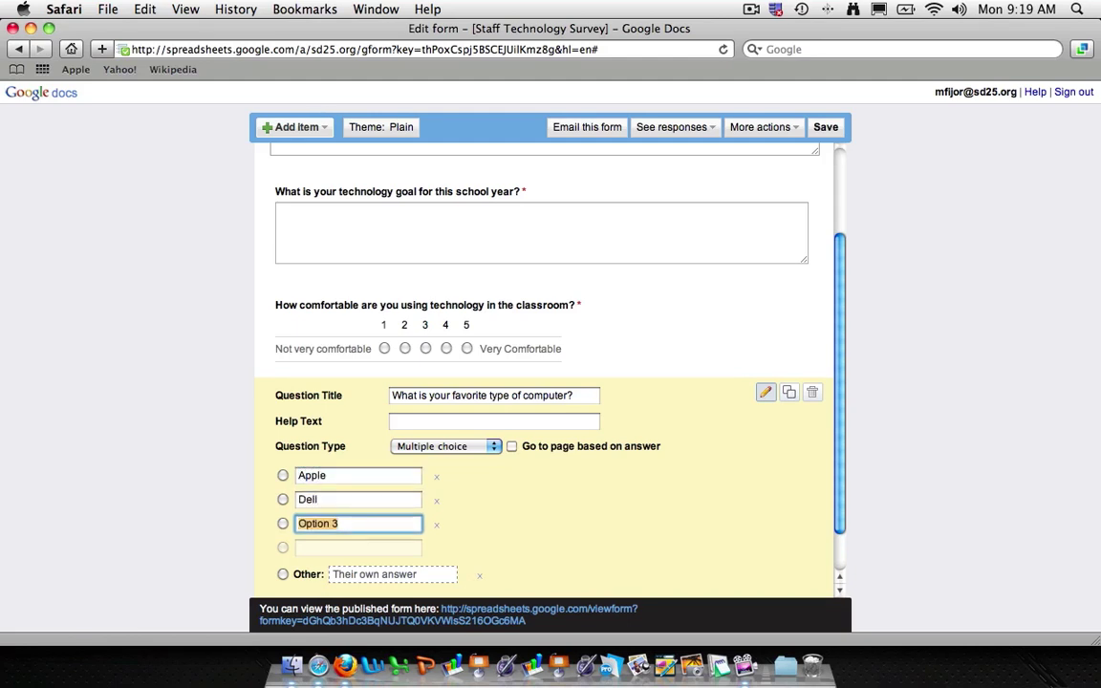
text(HP)
Make the favorite computer question required and finish editing it.
click(287, 577)
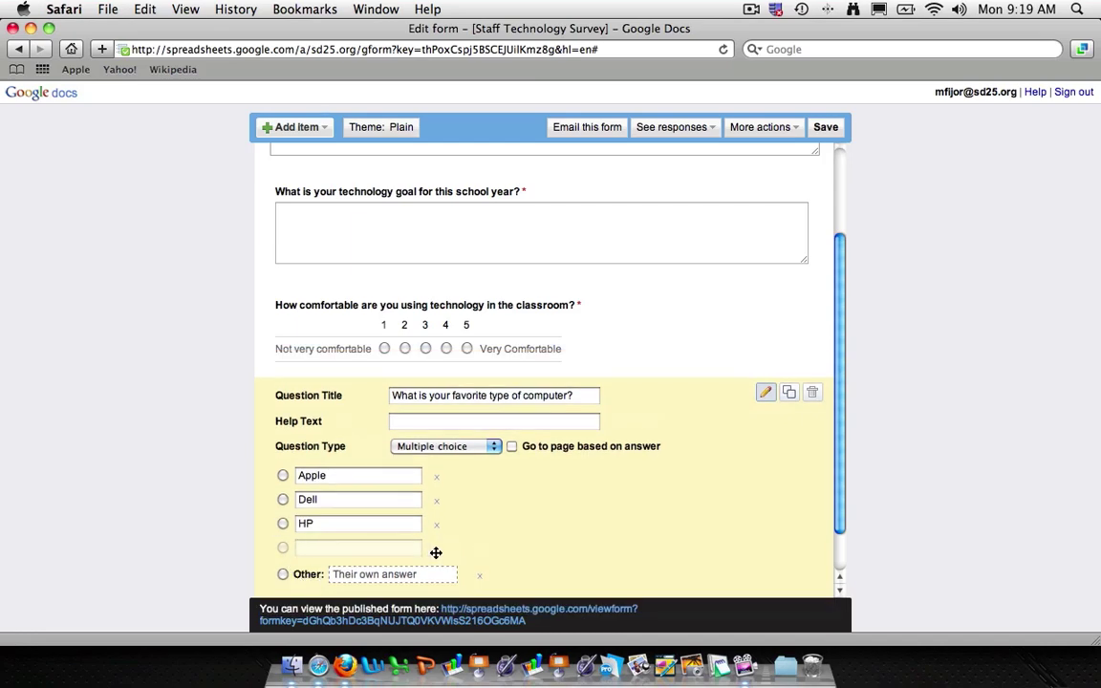
scroll(283, 564, down, 1)
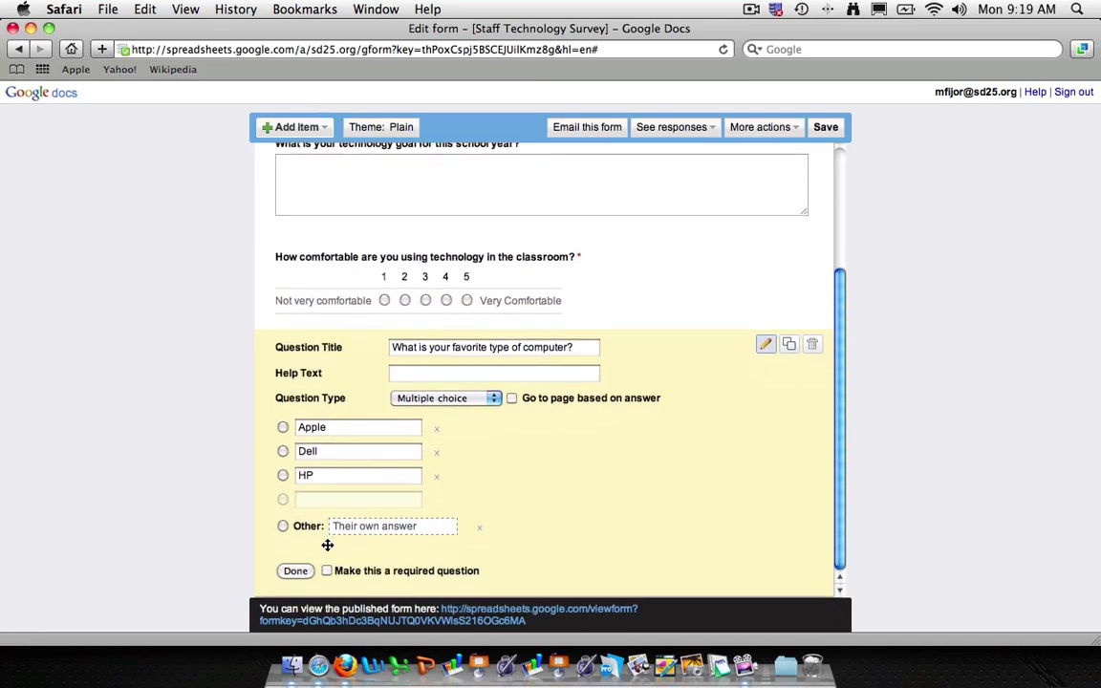
click(328, 570)
click(295, 572)
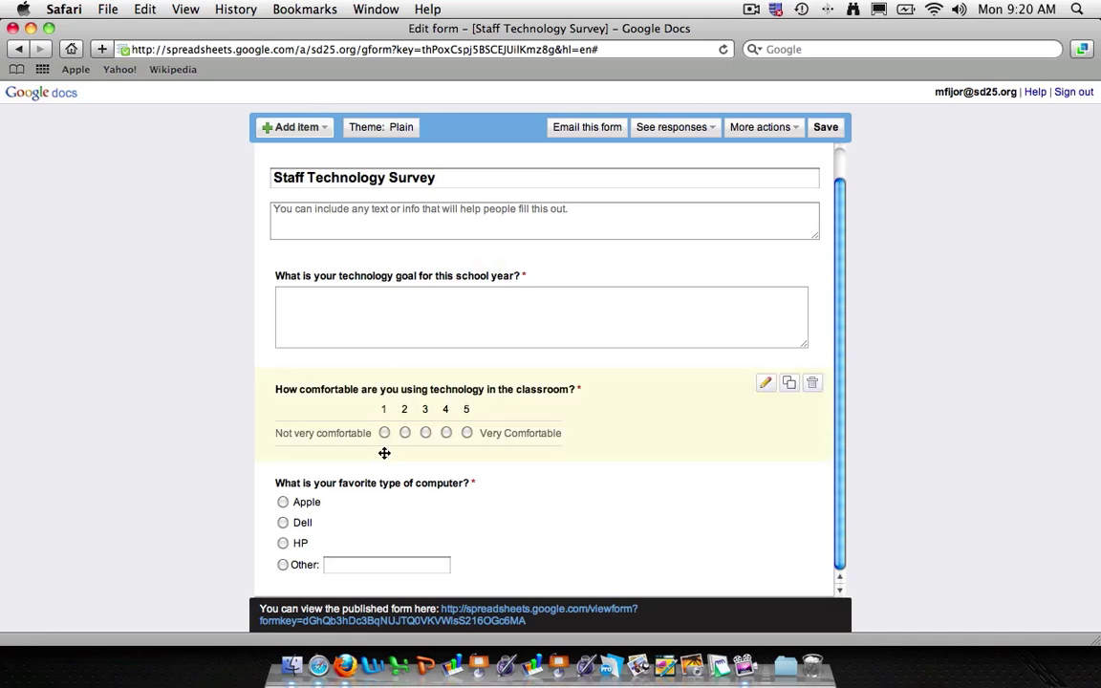
Browse the form themes through the second page of the gallery and preview the Blue Arrow theme.
scroll(364, 198, up, 1)
scroll(363, 198, up, 2)
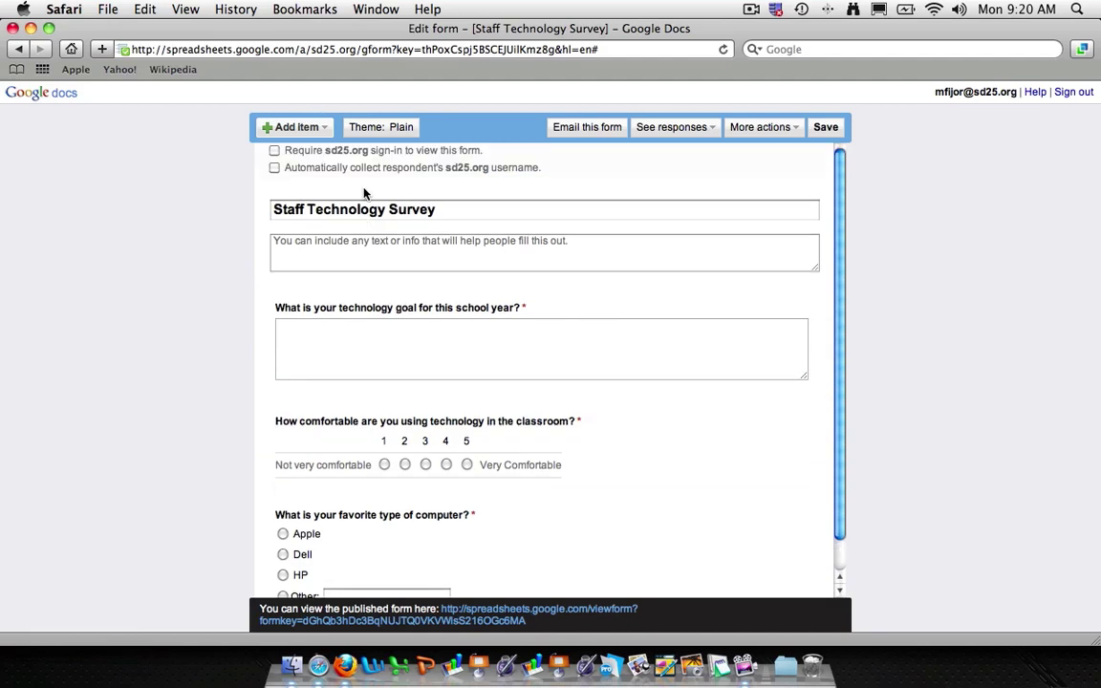
click(378, 135)
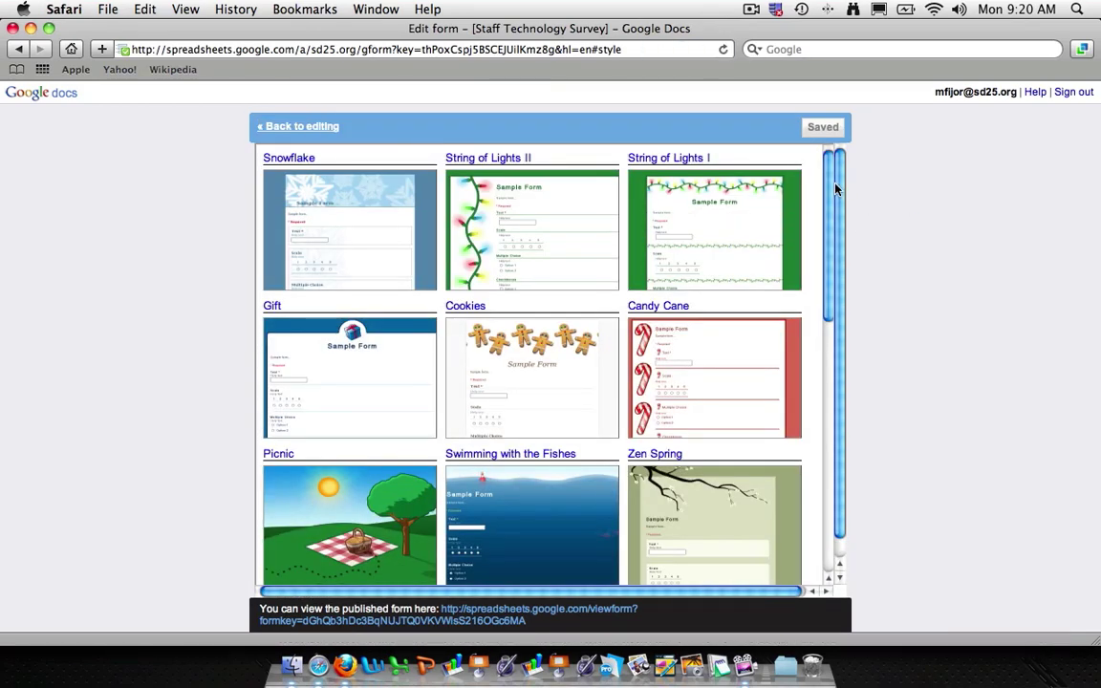
drag(828, 184, 812, 489)
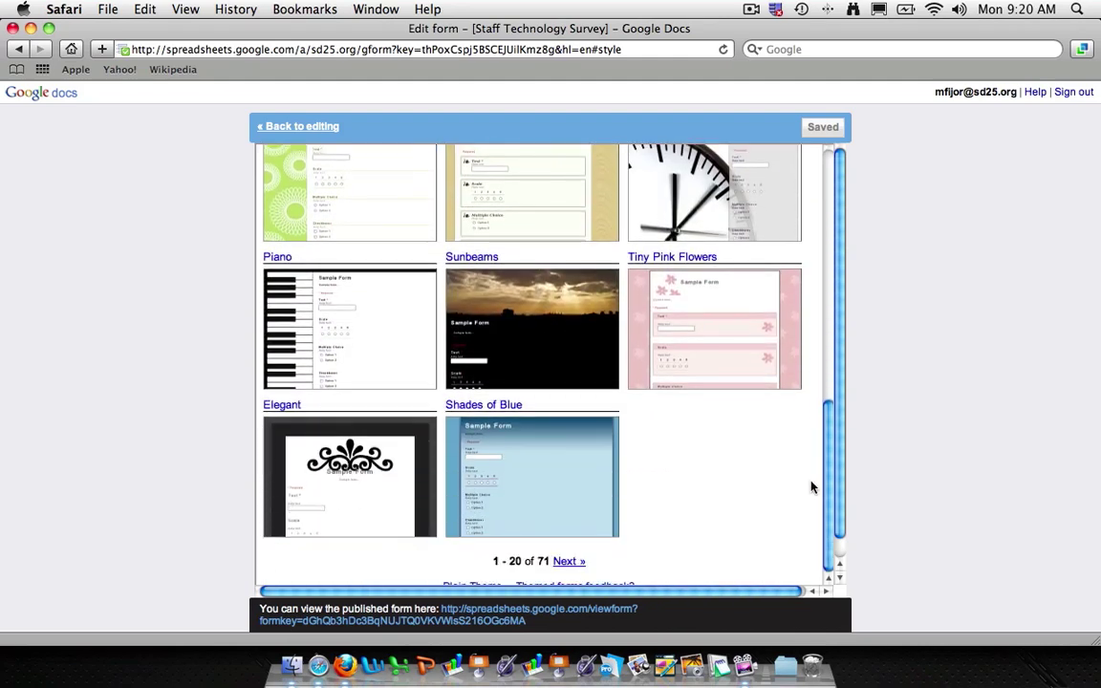
click(562, 564)
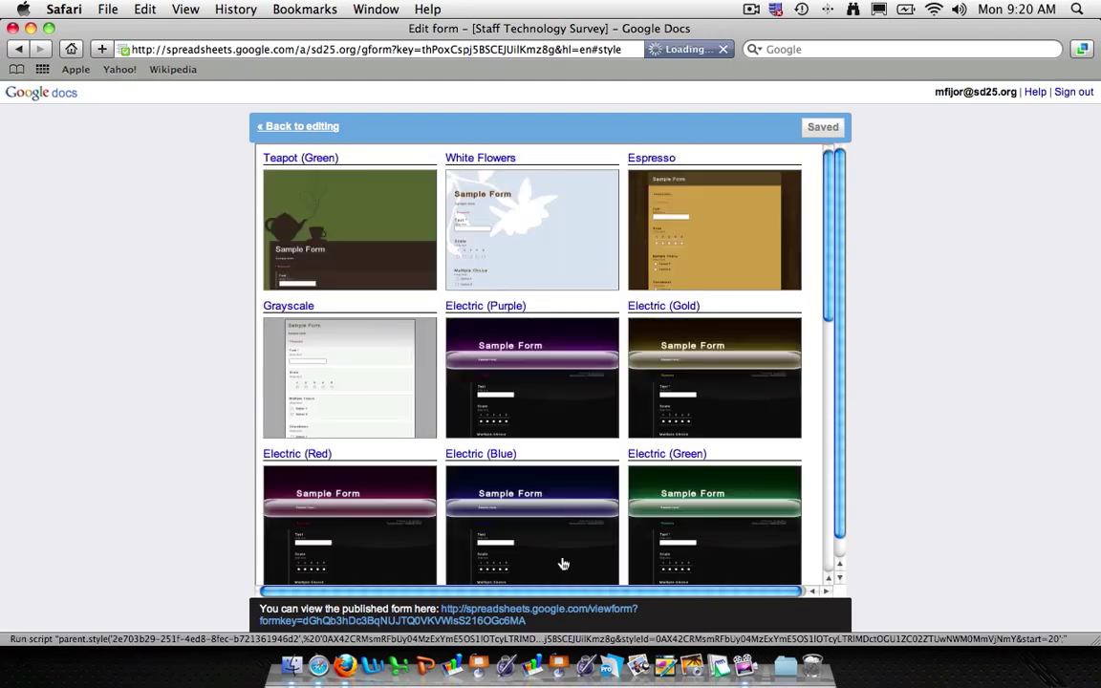
scroll(609, 416, down, 10)
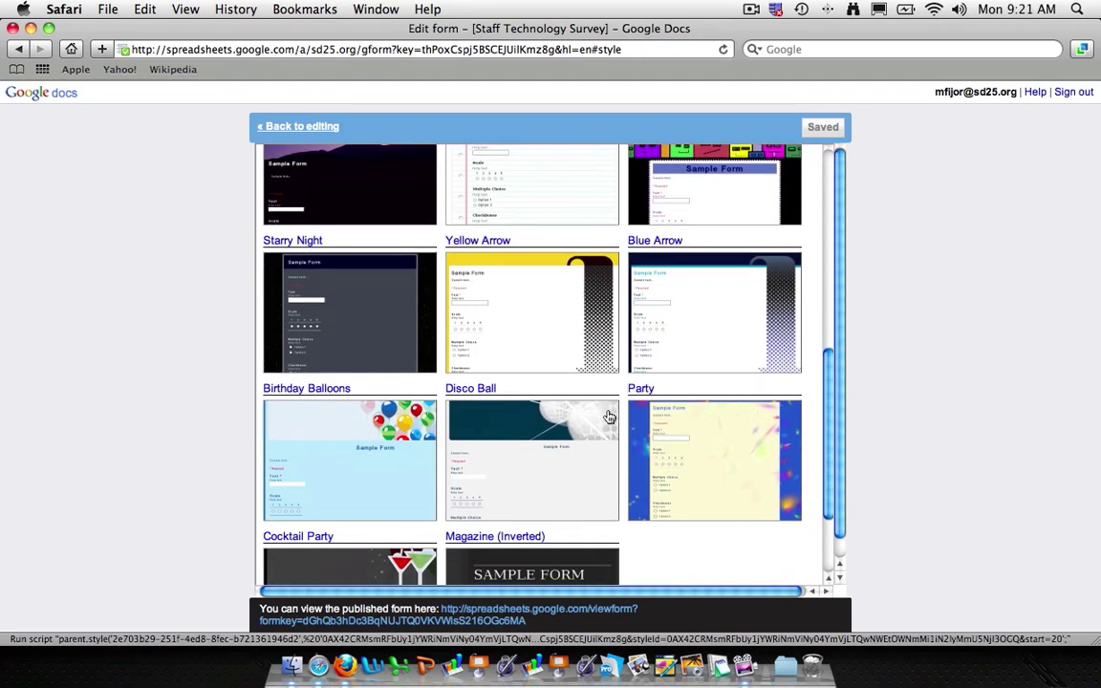
scroll(609, 417, down, 4)
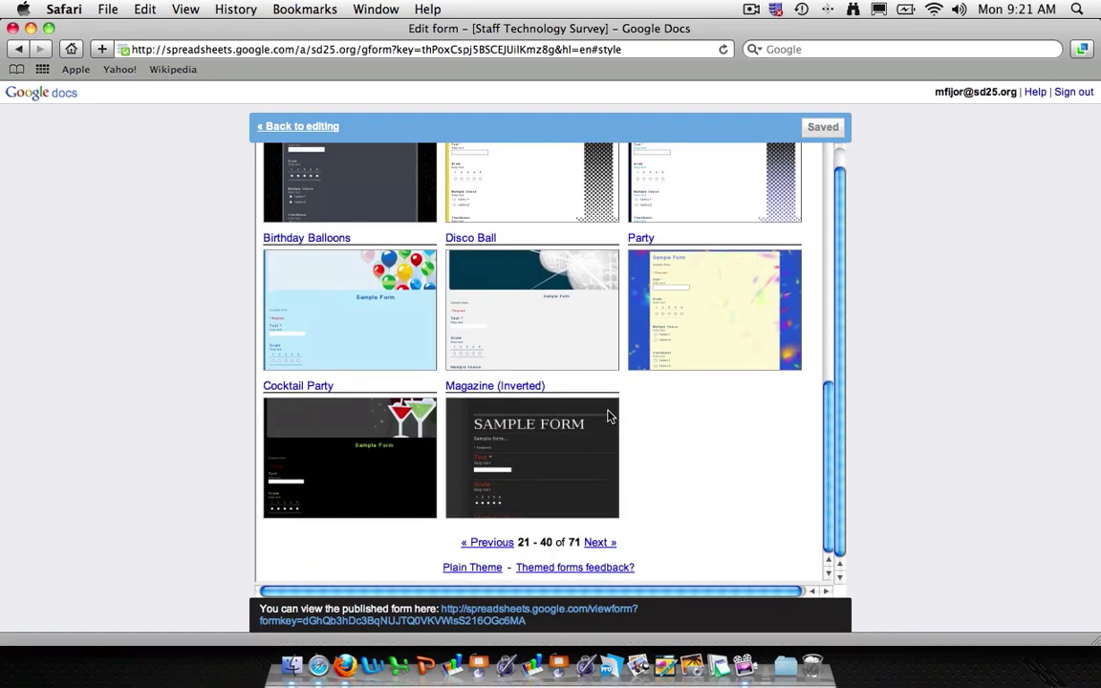
scroll(557, 334, up, 2)
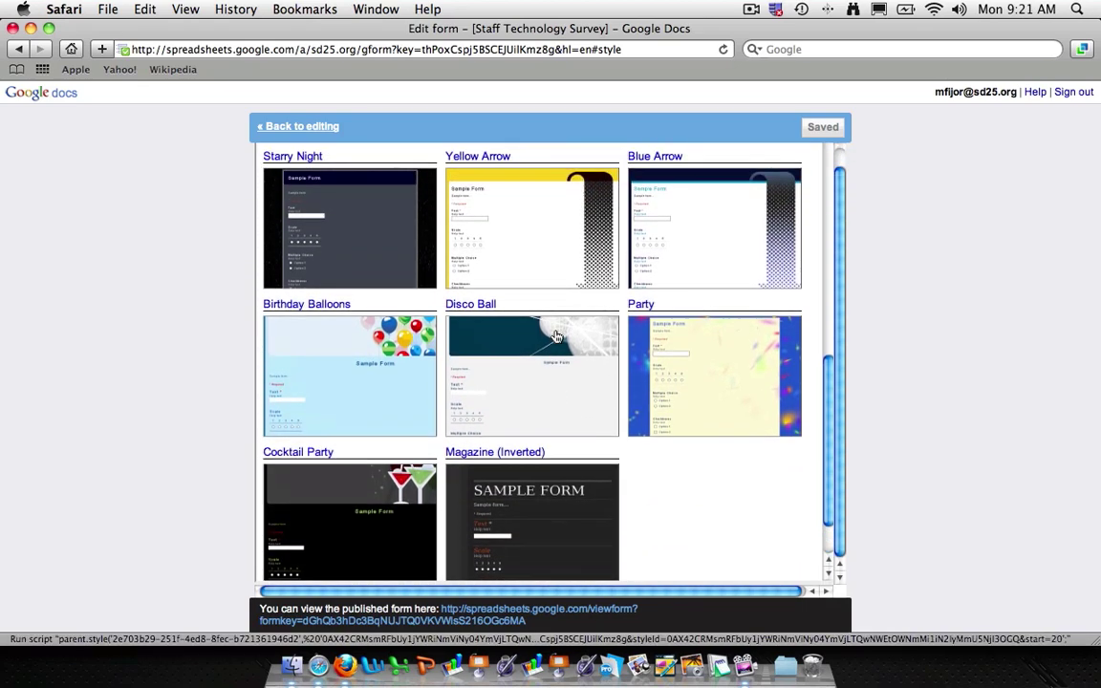
click(660, 268)
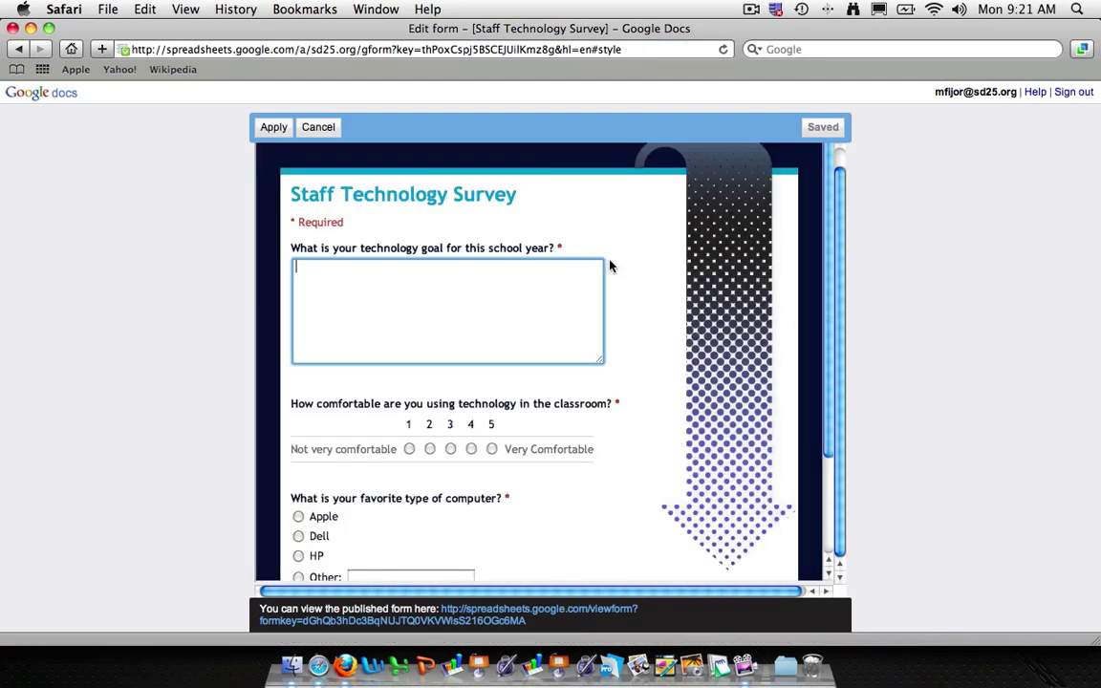
Look over the survey in the Blue Arrow preview and apply the theme to the form.
scroll(611, 264, down, 2)
scroll(609, 265, down, 1)
scroll(610, 265, up, 4)
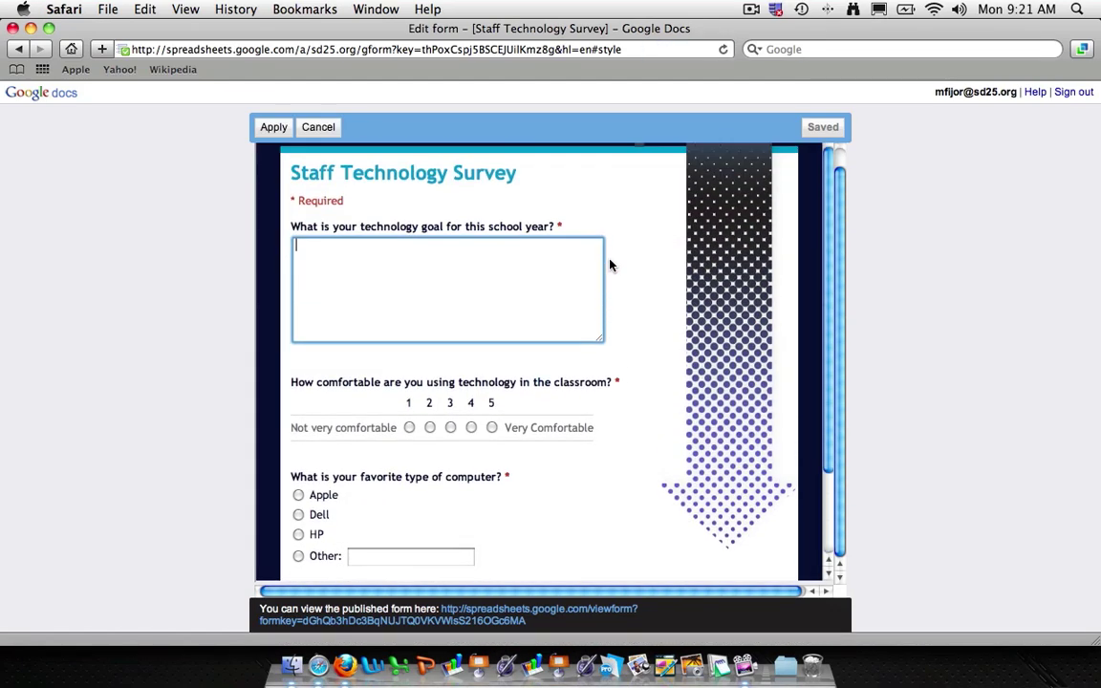
click(272, 127)
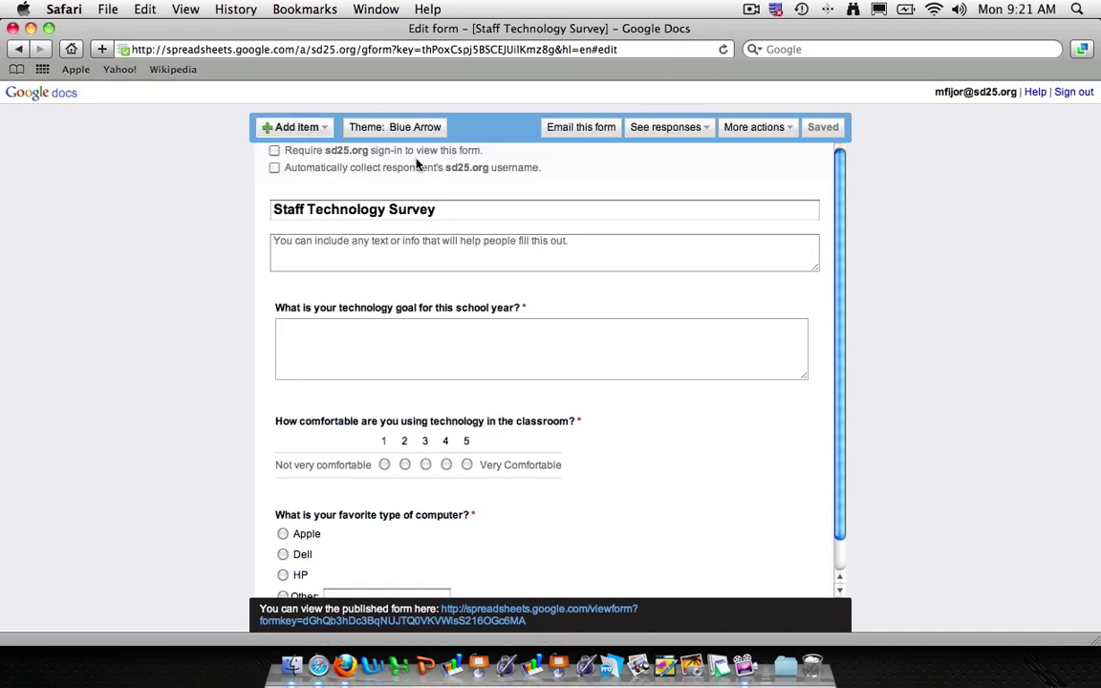
Open the published survey and answer the technology goal question with "I would like to create a podcast for my classroom.".
scroll(415, 164, down, 1)
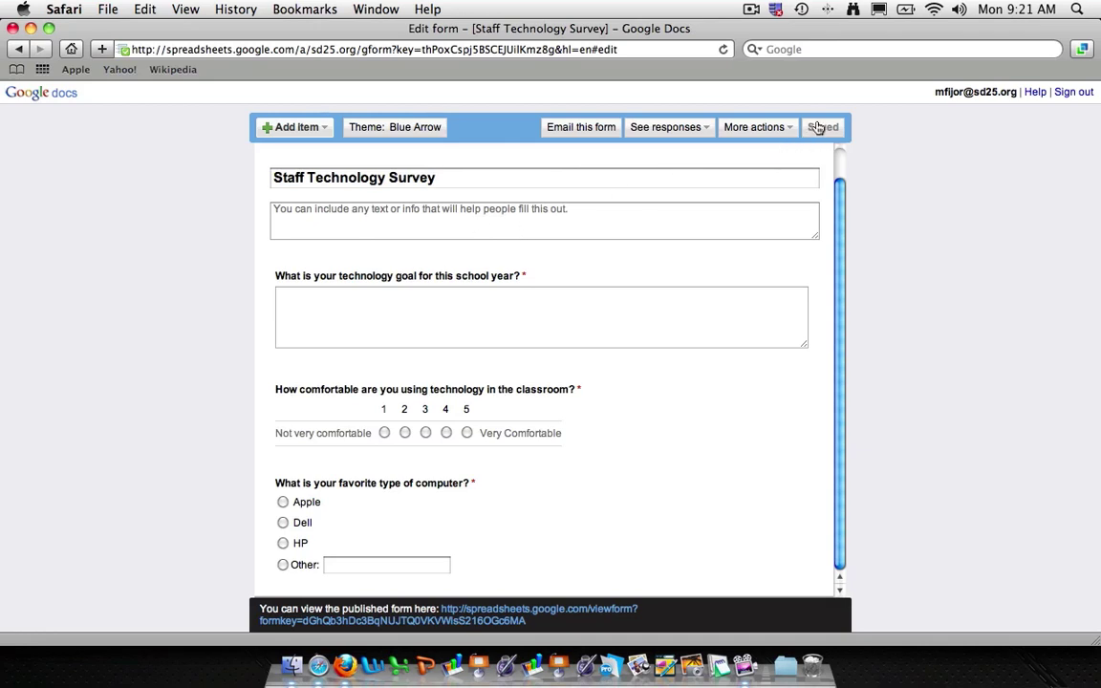
scroll(707, 195, up, 1)
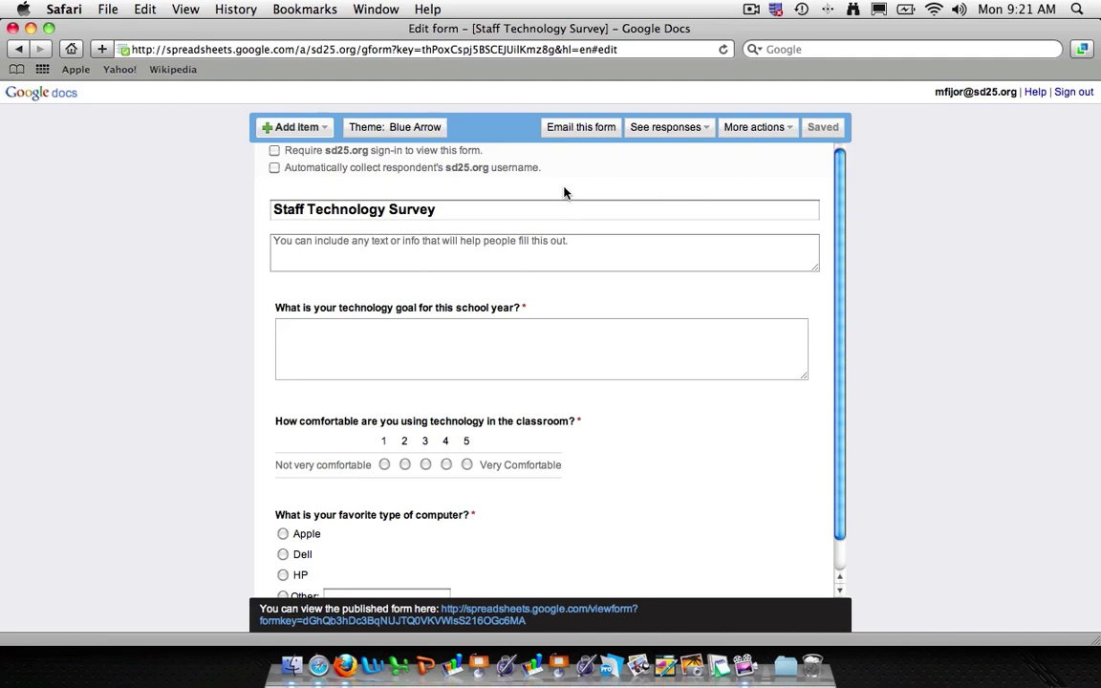
click(460, 620)
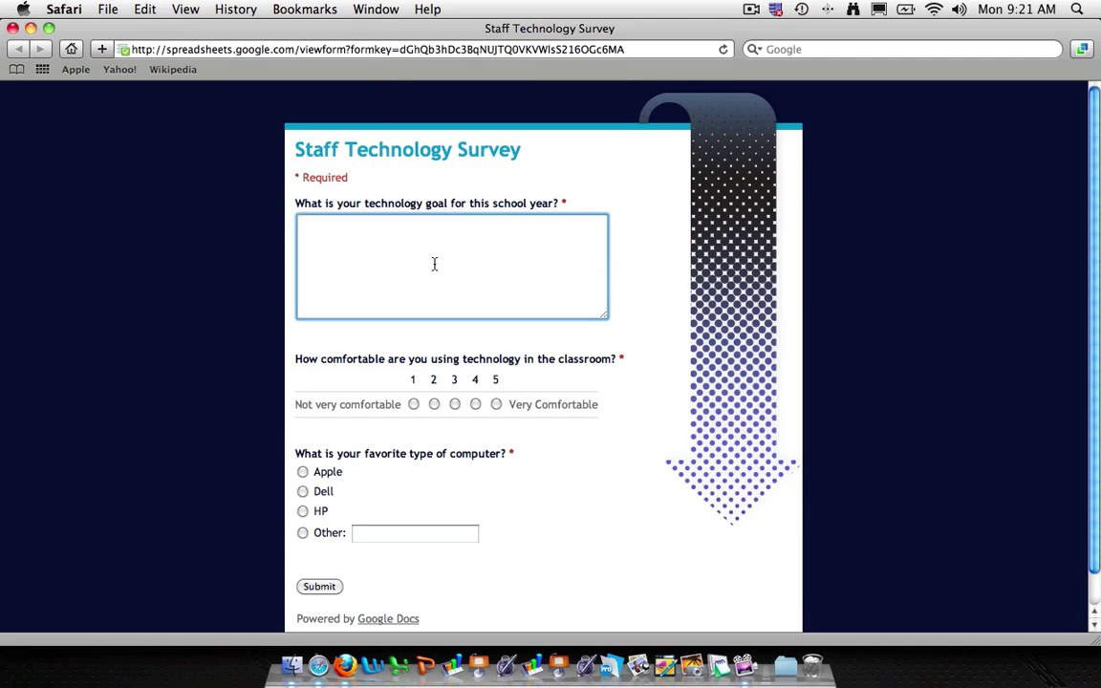
scroll(432, 264, down, 2)
scroll(433, 264, down, 1)
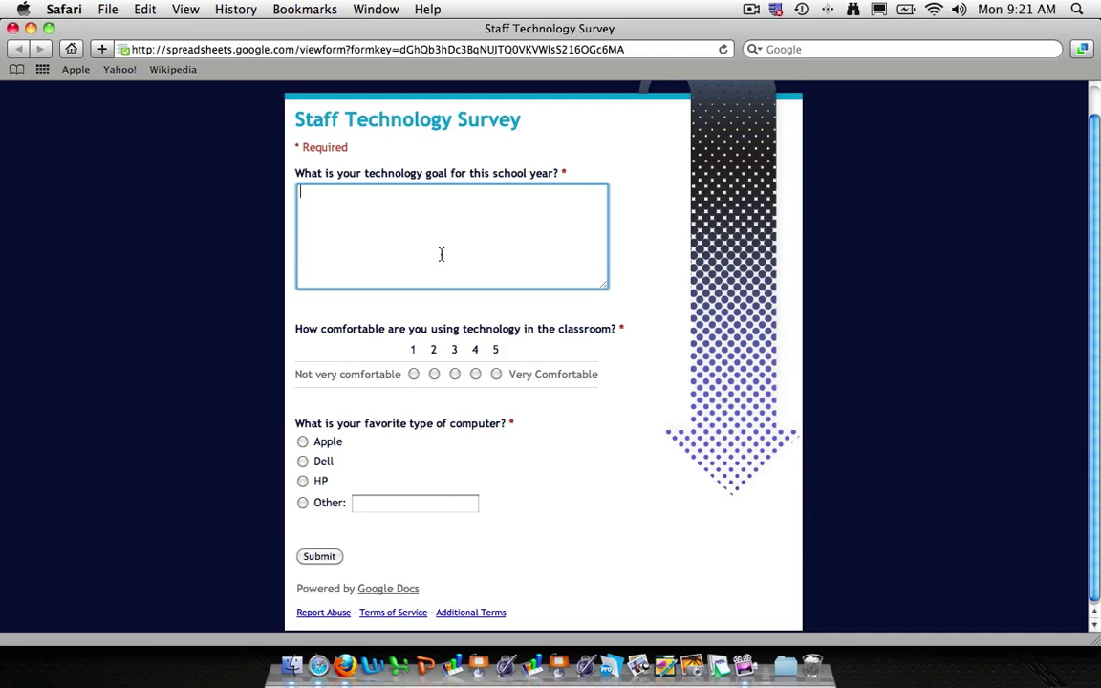
text(I would like to crea)
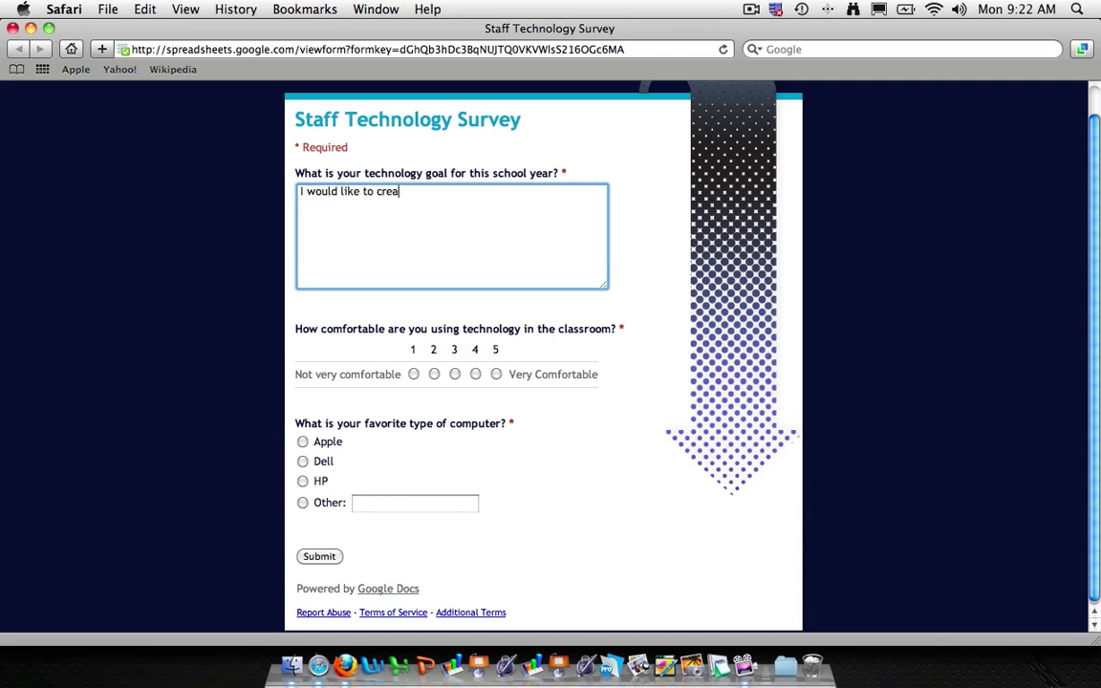
text(te a podcast for my classroom.)
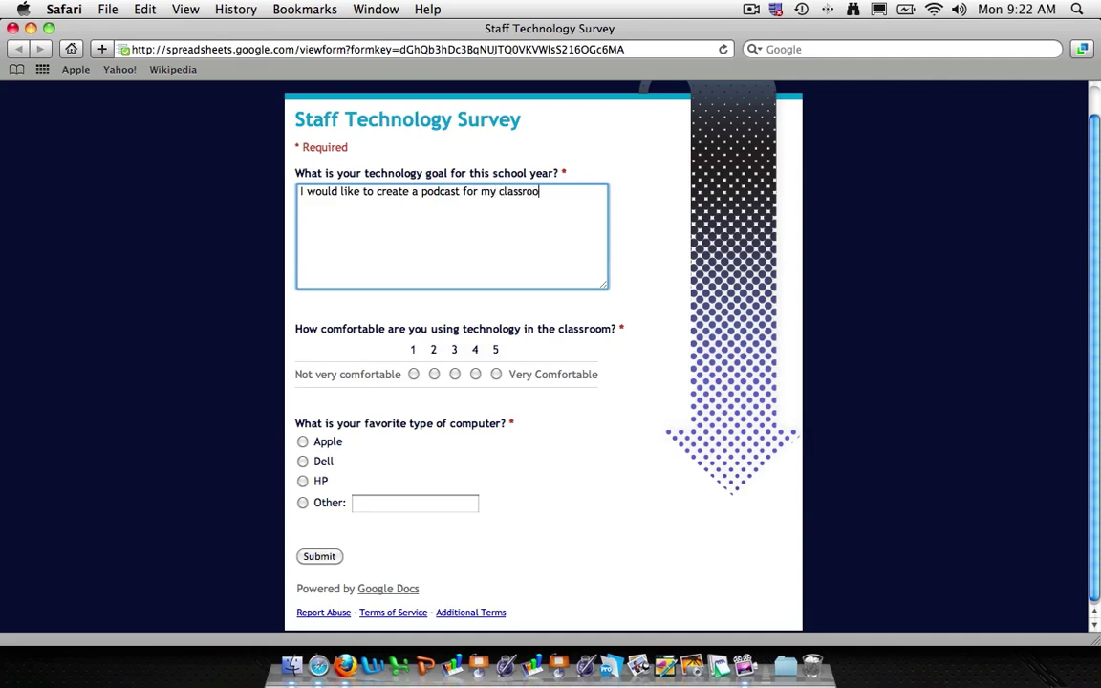
Rate technology comfort as 4, choose Apple as the favorite computer and submit the response.
click(475, 375)
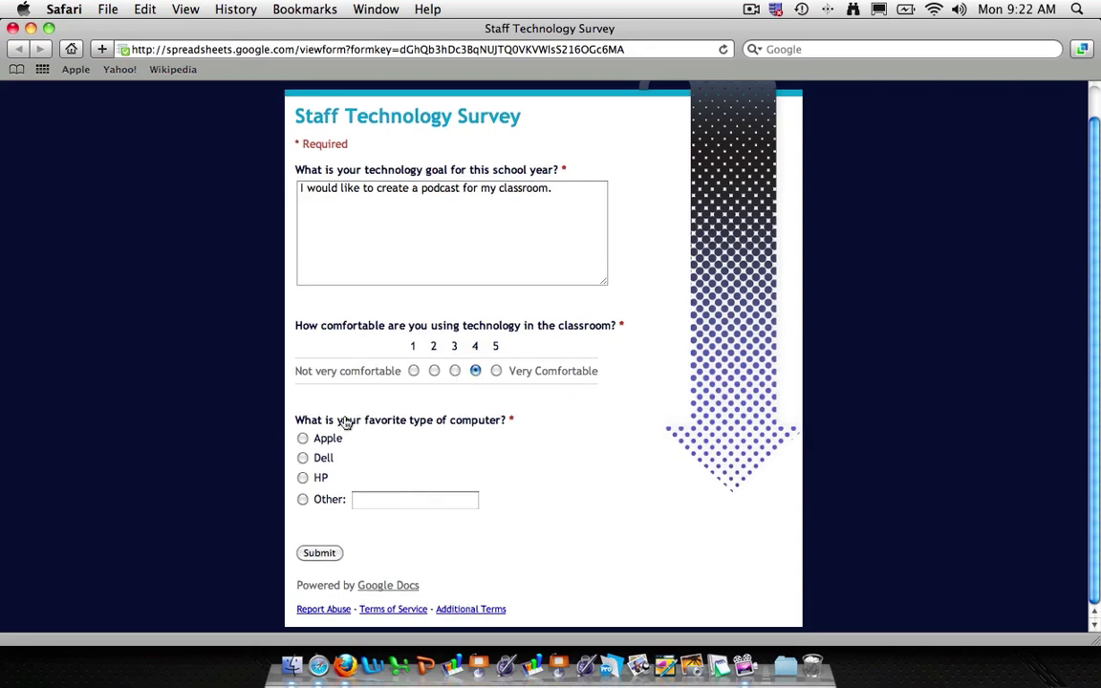
click(302, 439)
click(320, 553)
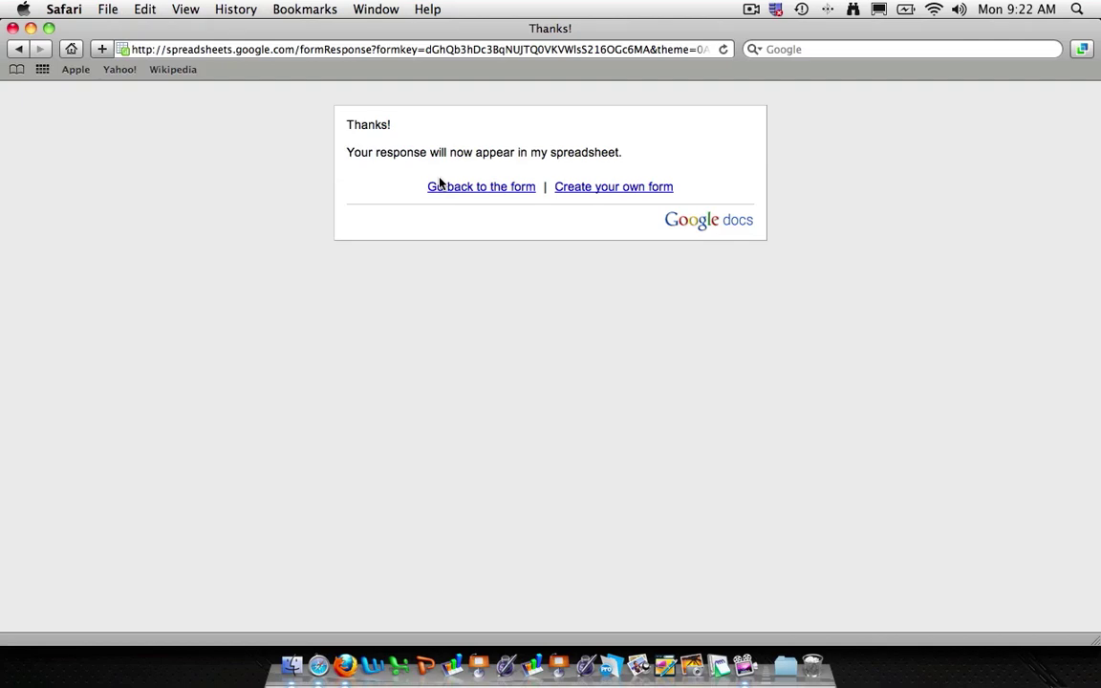
Return to the blank survey and answer the goal question with "I would like to use Digital Storytelling project in my classroom.".
click(518, 190)
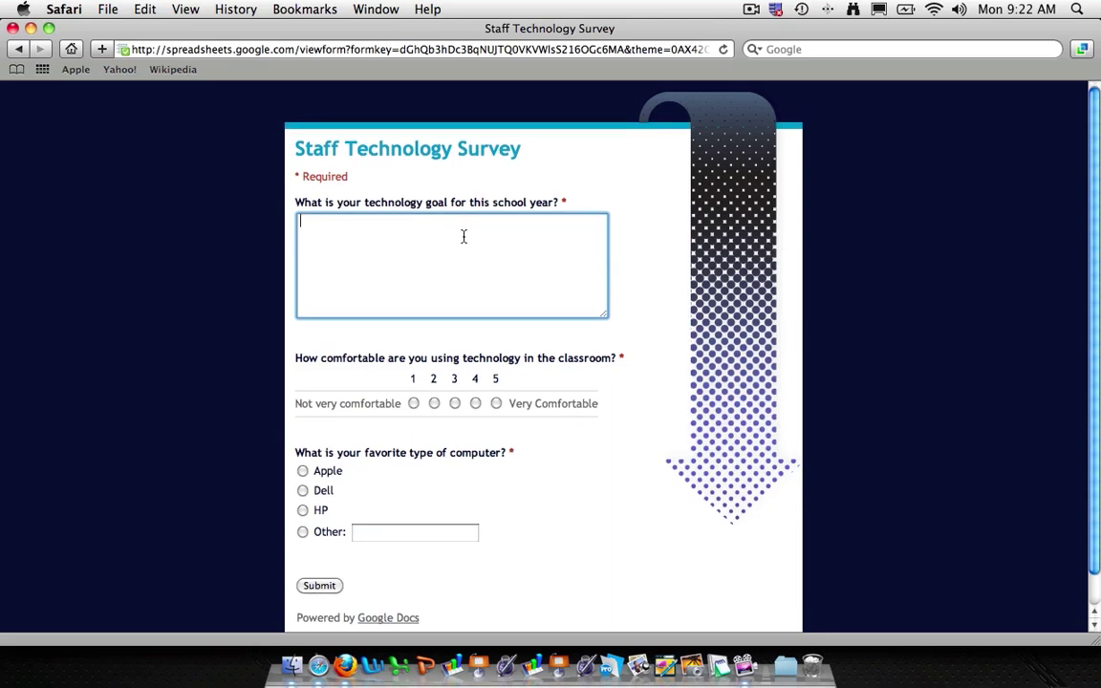
text(I would like to)
key(BackSpace)
key(BackSpace)
text(to use Digital )
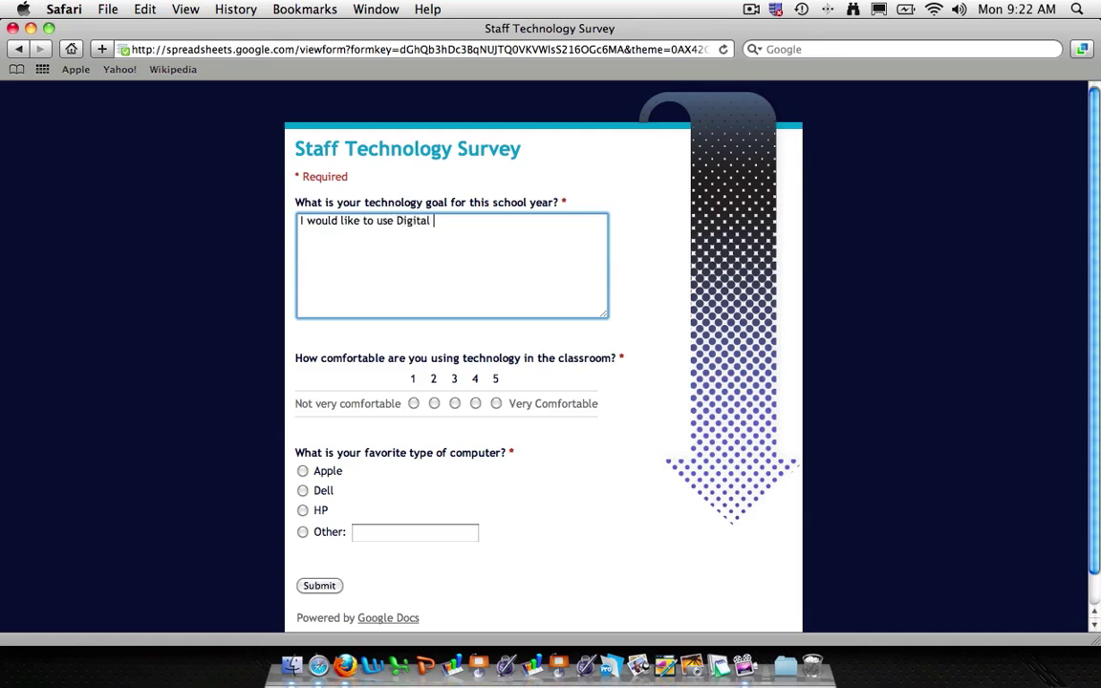
text(Storytelling prog)
text(ect in my classro)
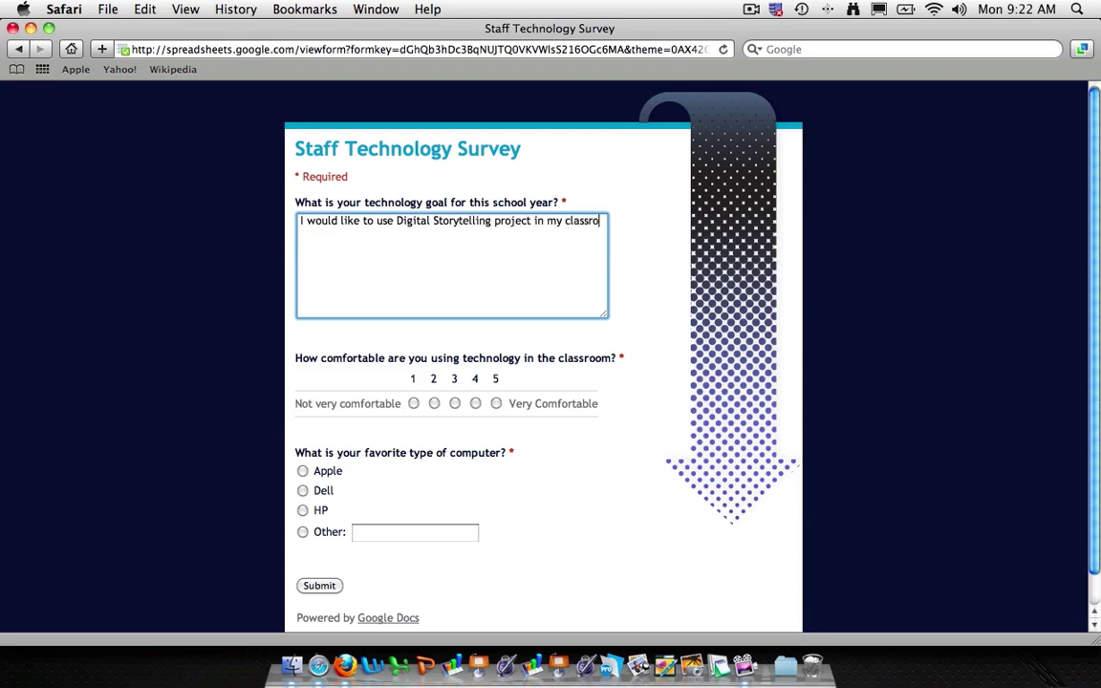
text(om.)
Rate technology comfort as 2, choose HP as the favorite computer and submit the second response.
click(436, 405)
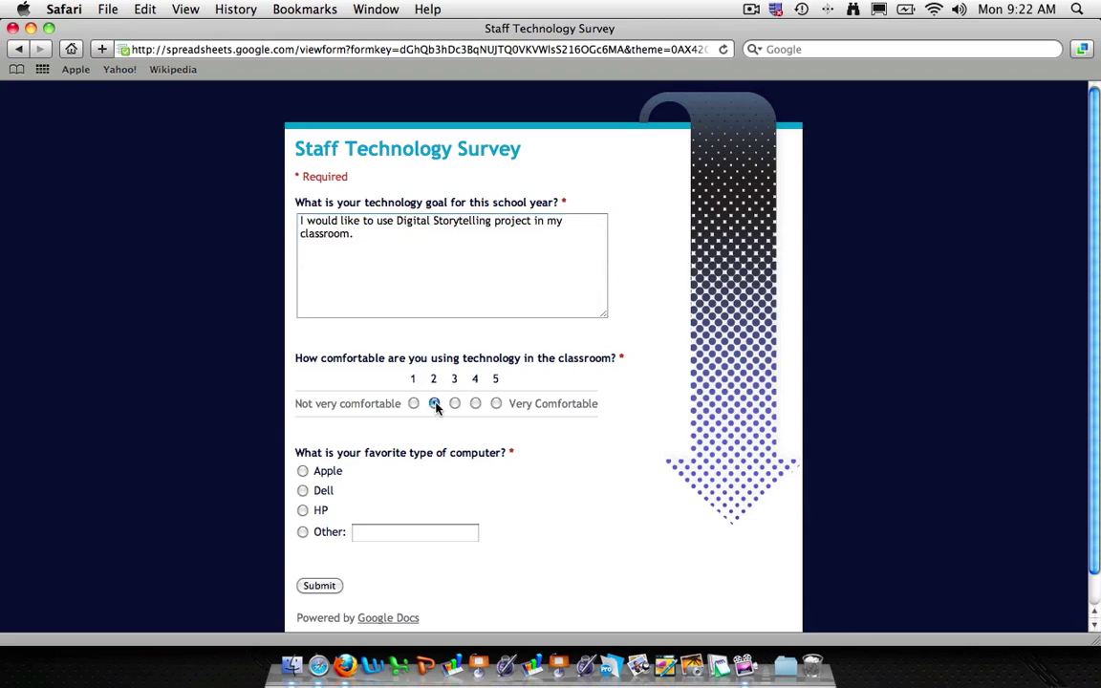
scroll(430, 418, down, 1)
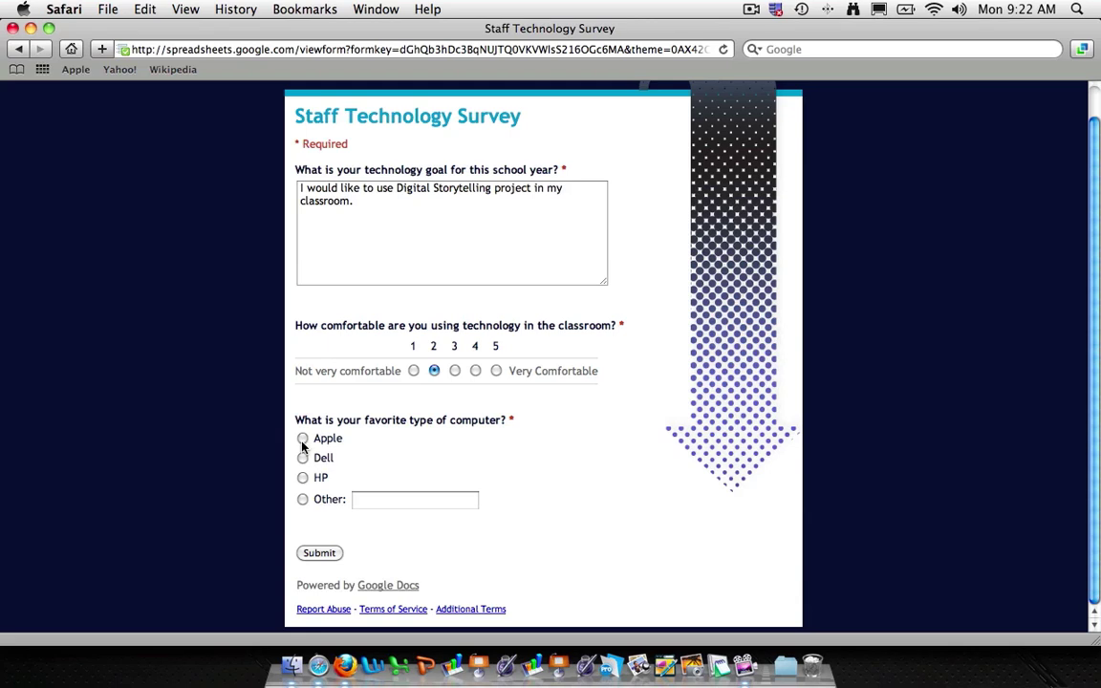
click(302, 478)
click(321, 553)
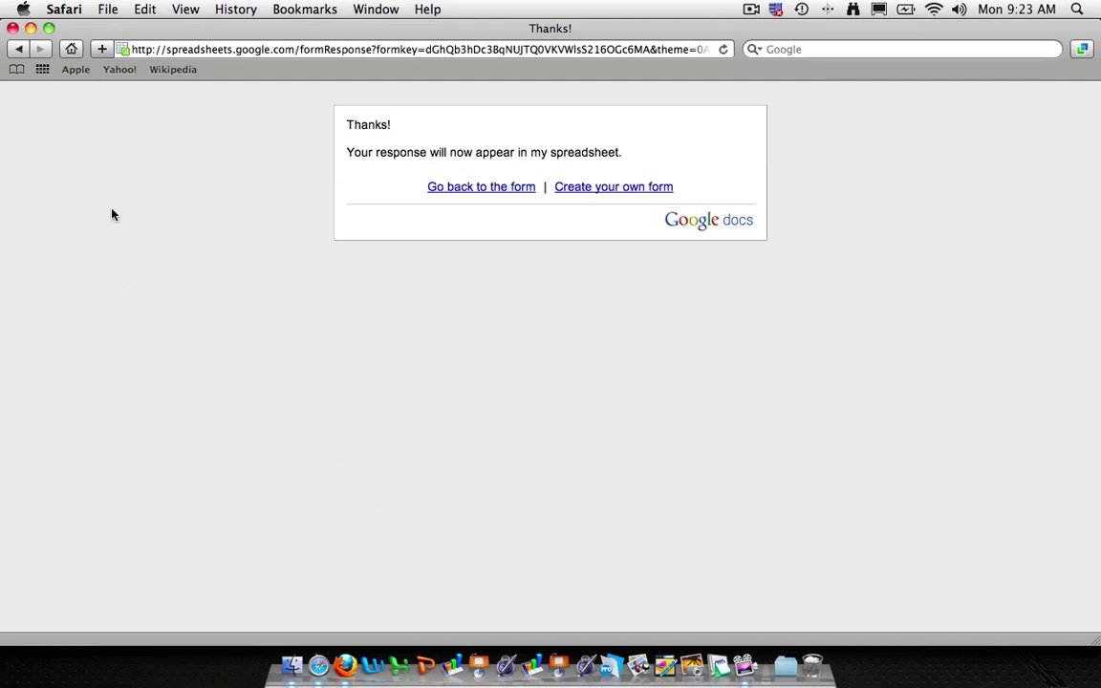
Return to the Google Docs item list and open the Staff Technology Survey spreadsheet with the collected responses.
click(31, 29)
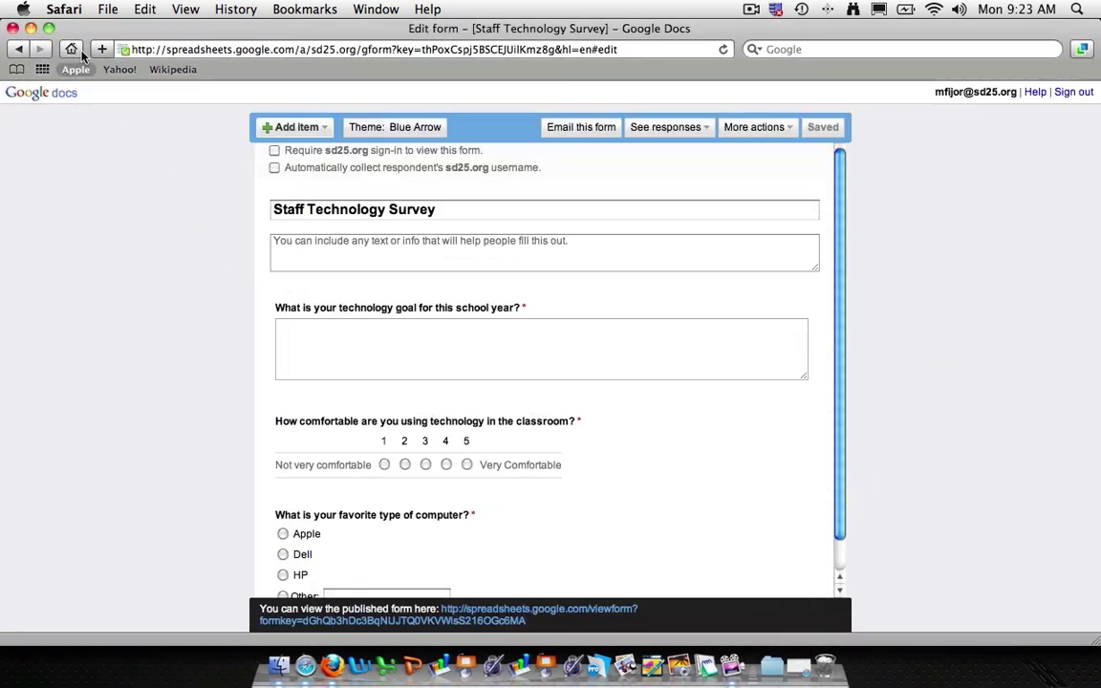
click(30, 29)
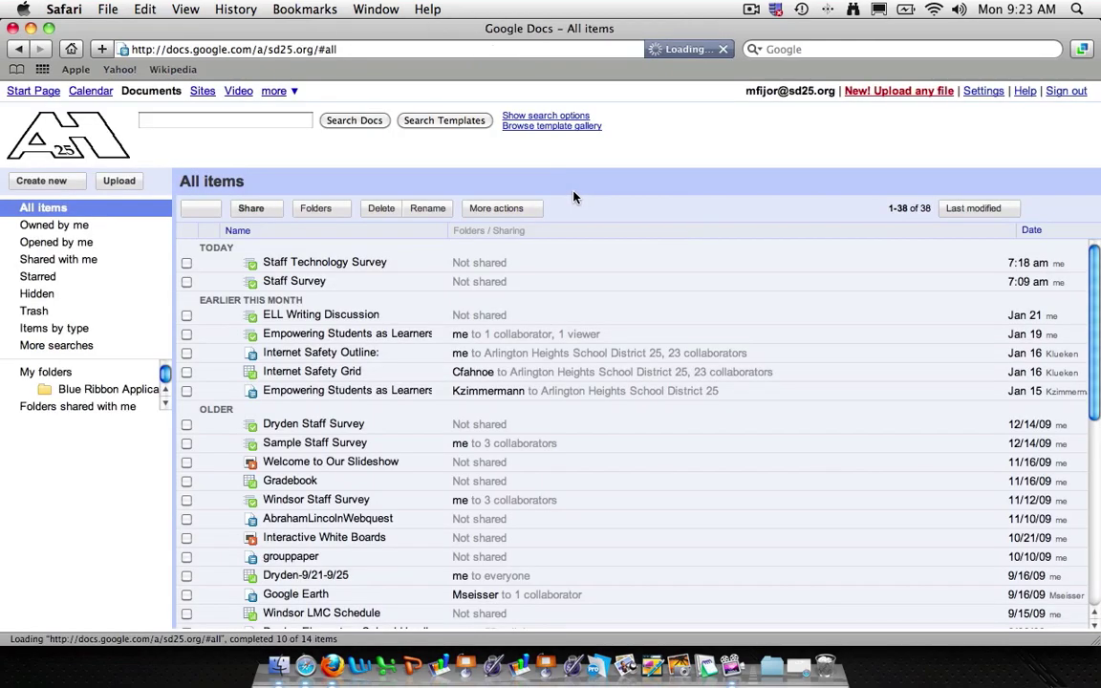
click(308, 263)
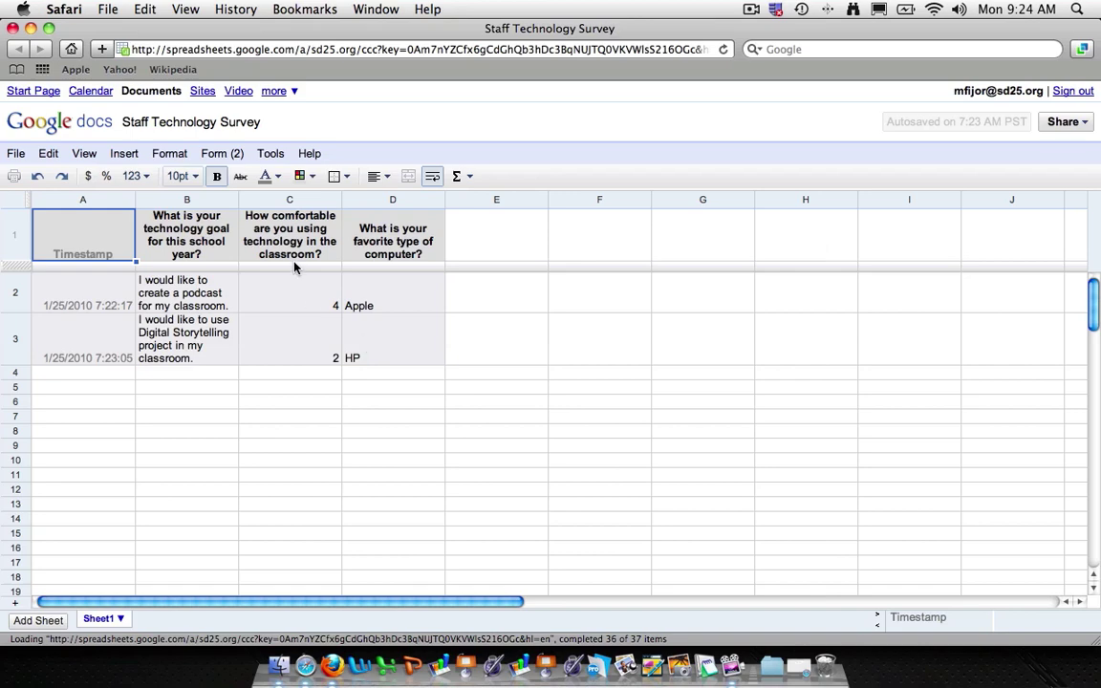
Show the form's summary of responses, examine the goal answers, comfort-level bar chart and favorite-computer pie chart, and close the summary.
click(223, 154)
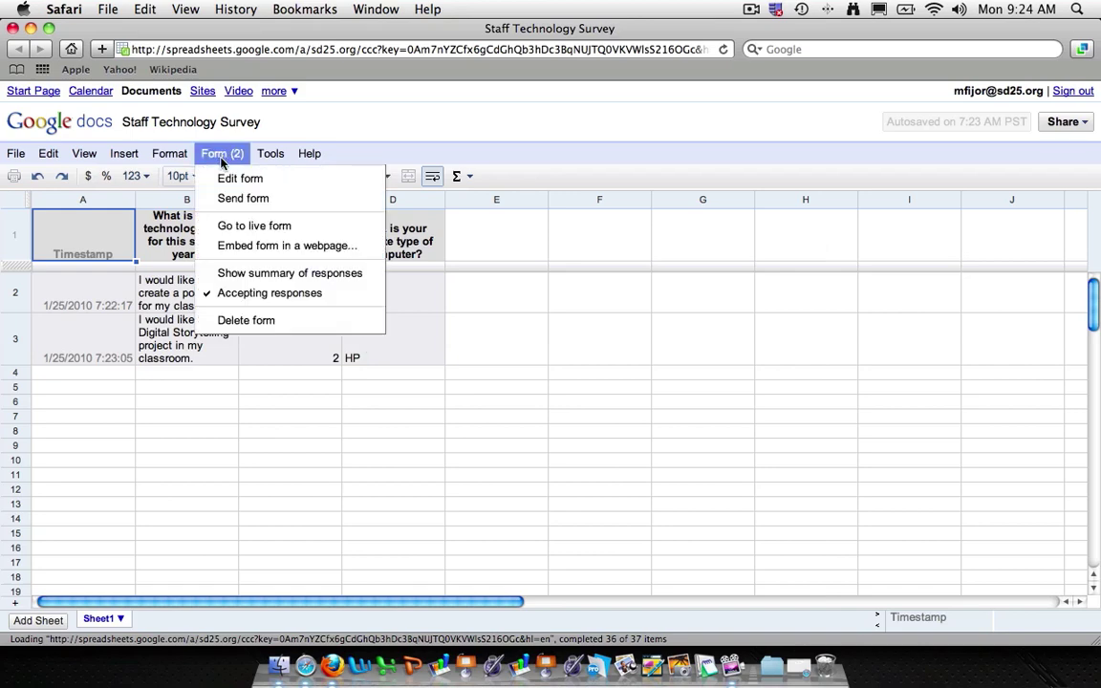
click(254, 275)
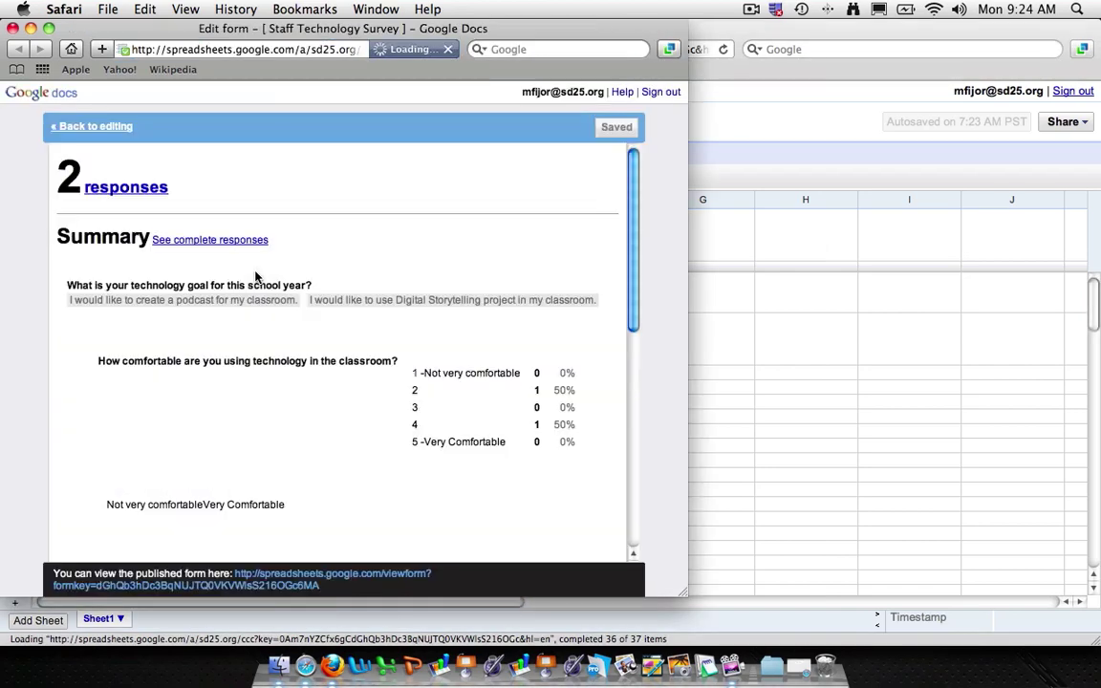
scroll(254, 277, down, 2)
scroll(255, 276, down, 2)
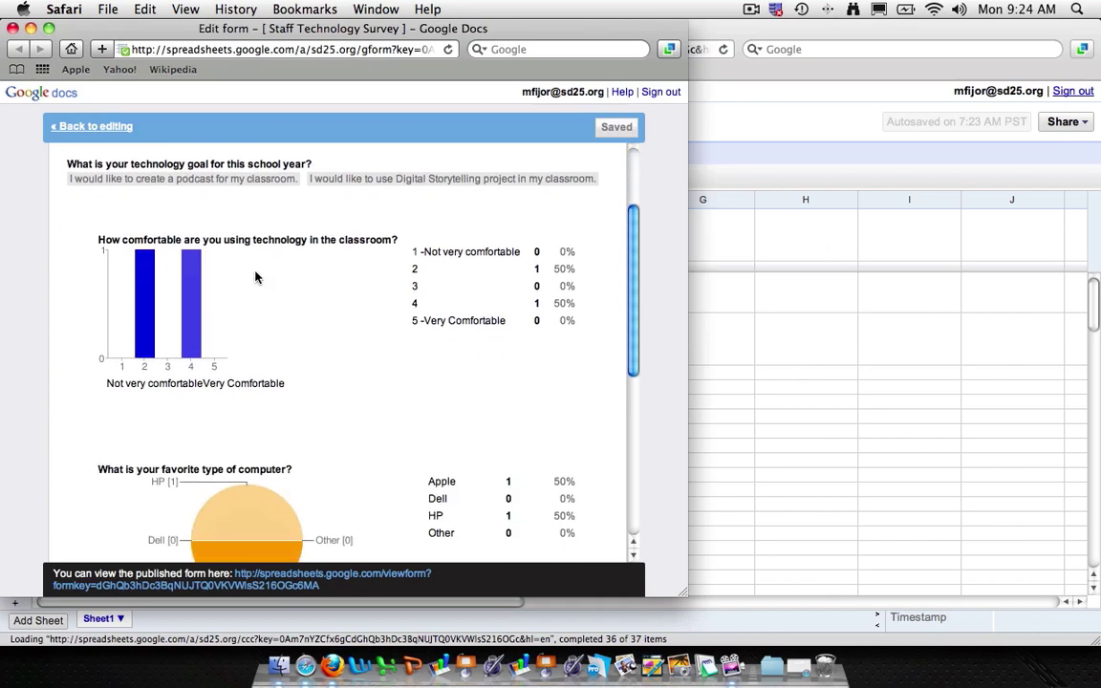
scroll(255, 276, up, 3)
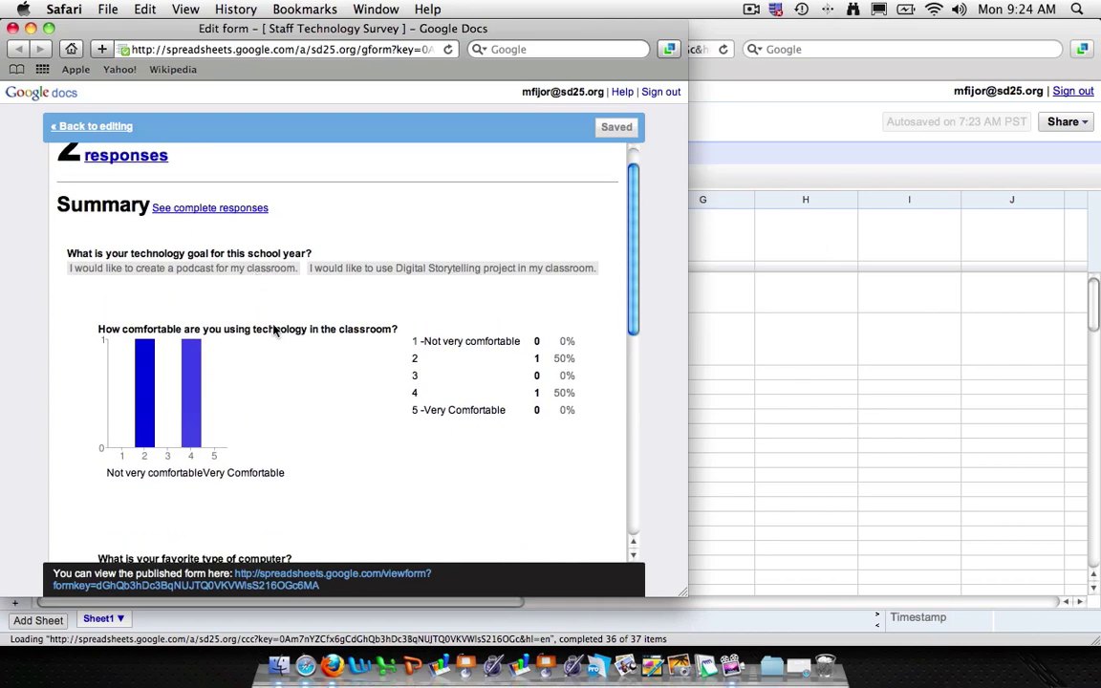
scroll(203, 392, down, 5)
scroll(202, 391, up, 5)
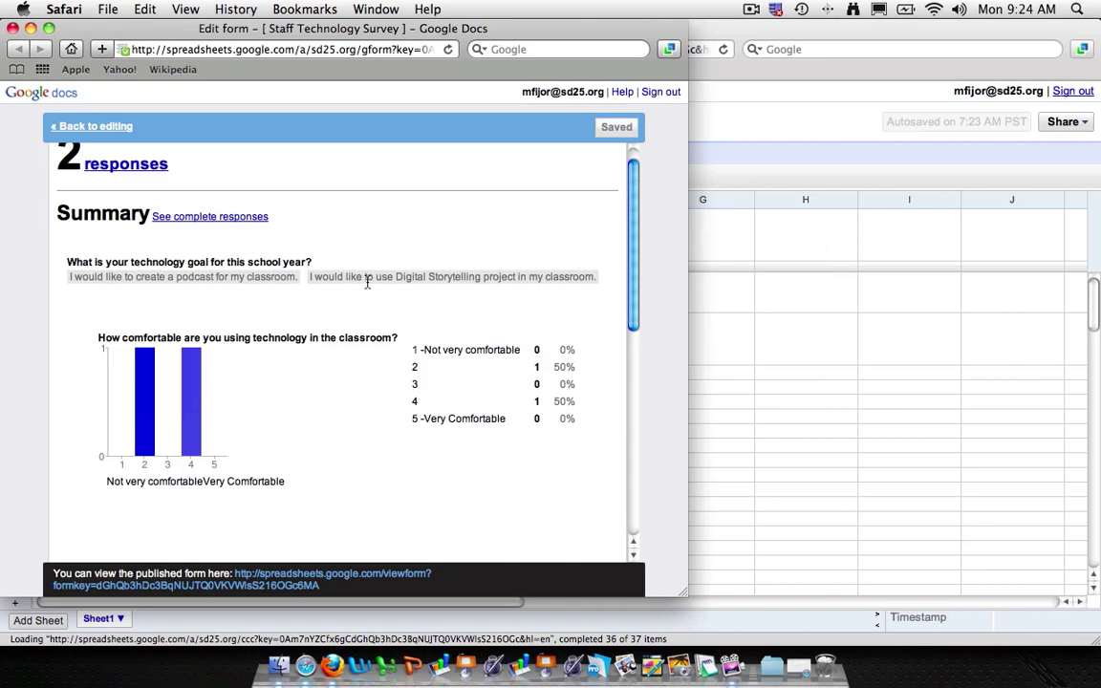
scroll(366, 280, down, 5)
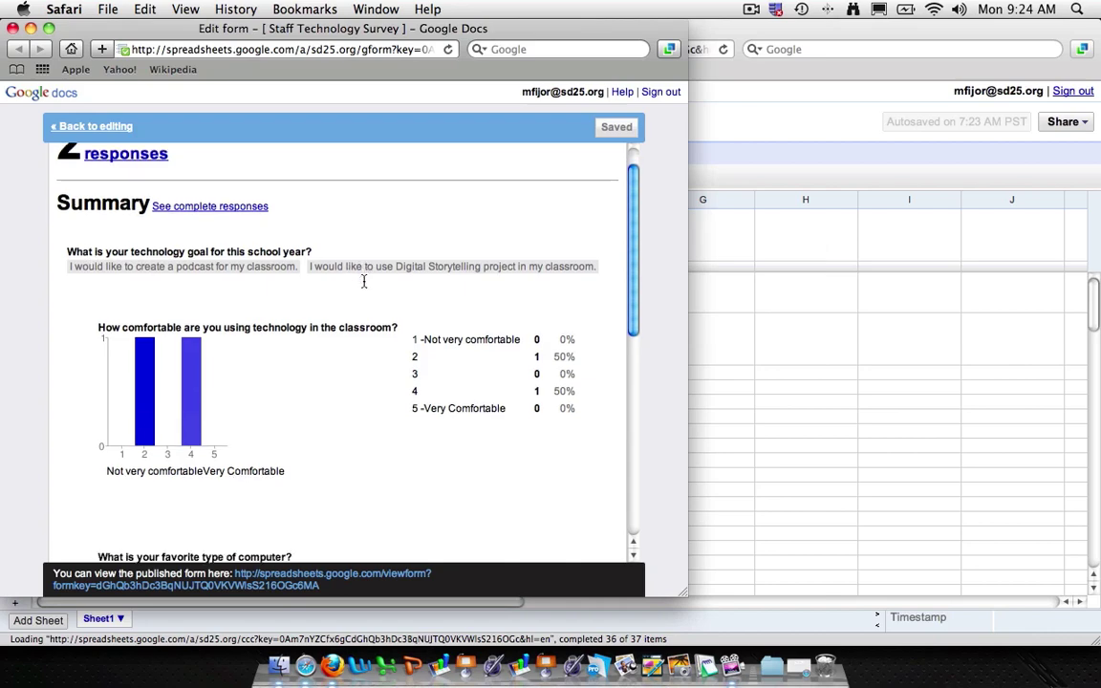
scroll(361, 283, up, 2)
scroll(359, 284, down, 1)
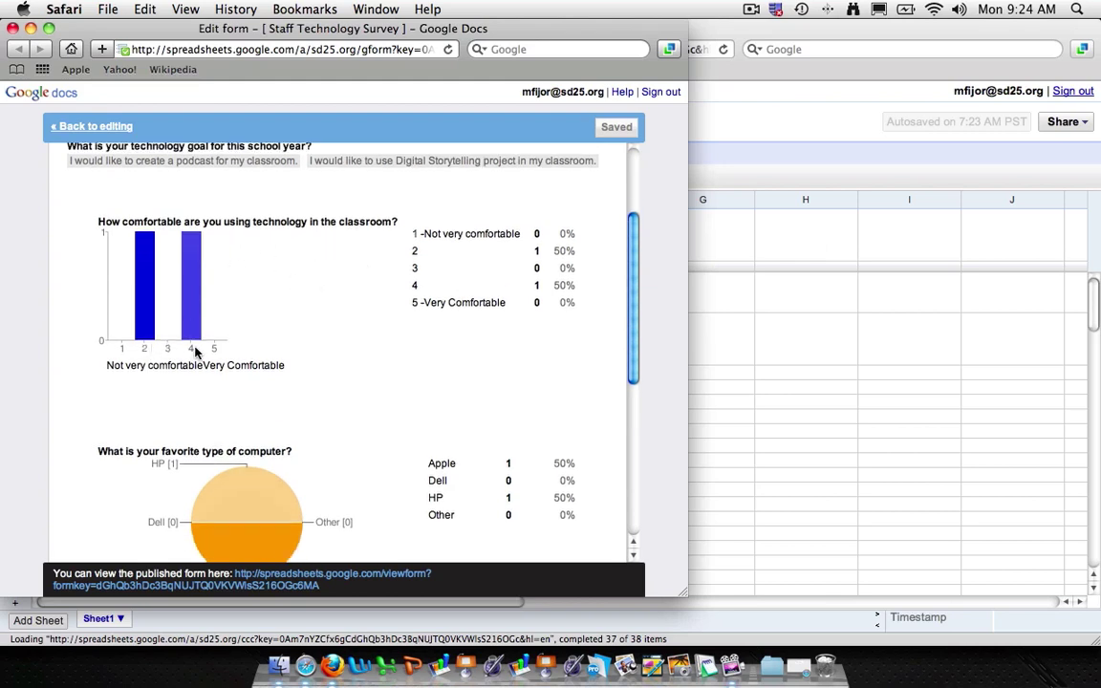
scroll(144, 239, down, 5)
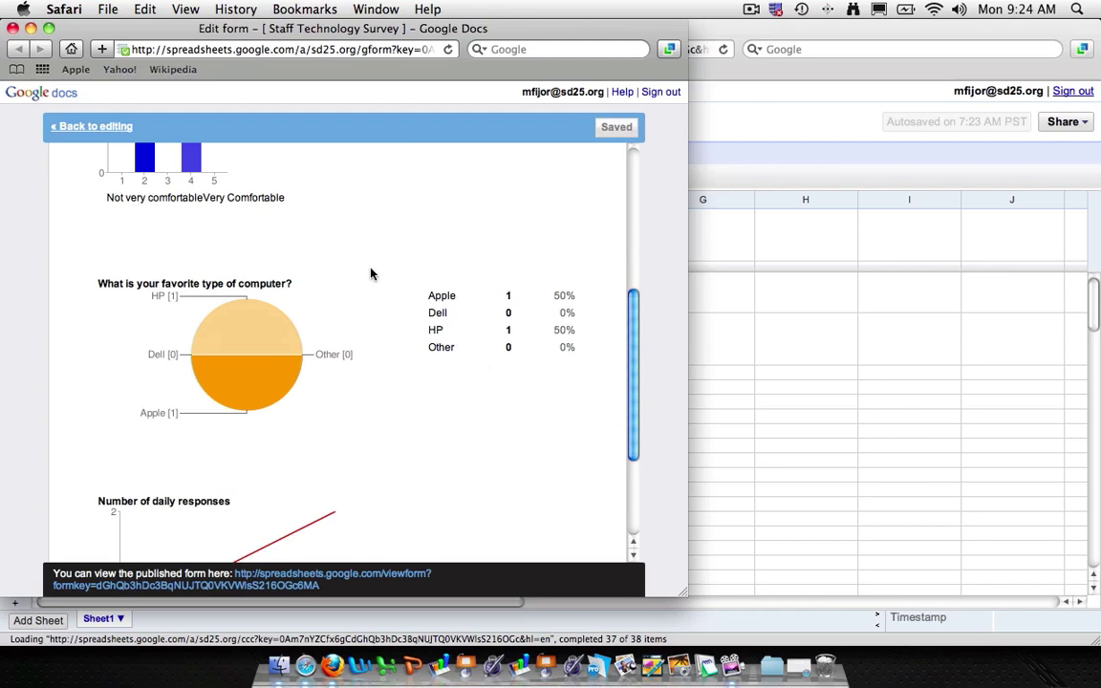
key(super+w)
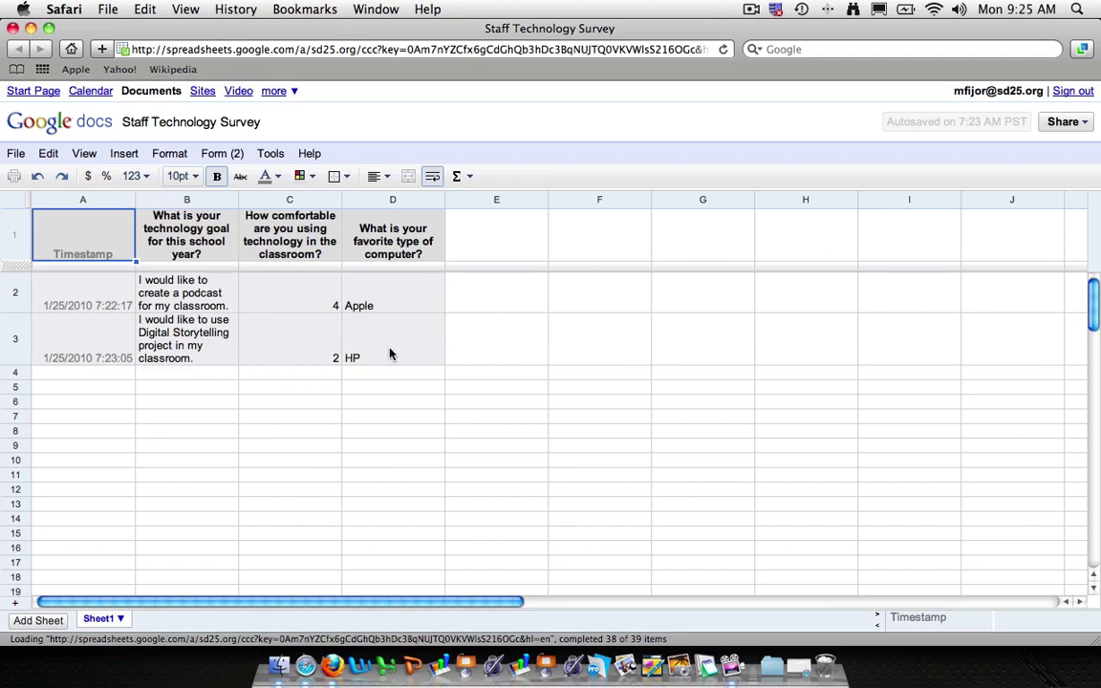
Select the two collected response rows, cells A2 to D3, in the survey spreadsheet.
drag(392, 354, 98, 307)
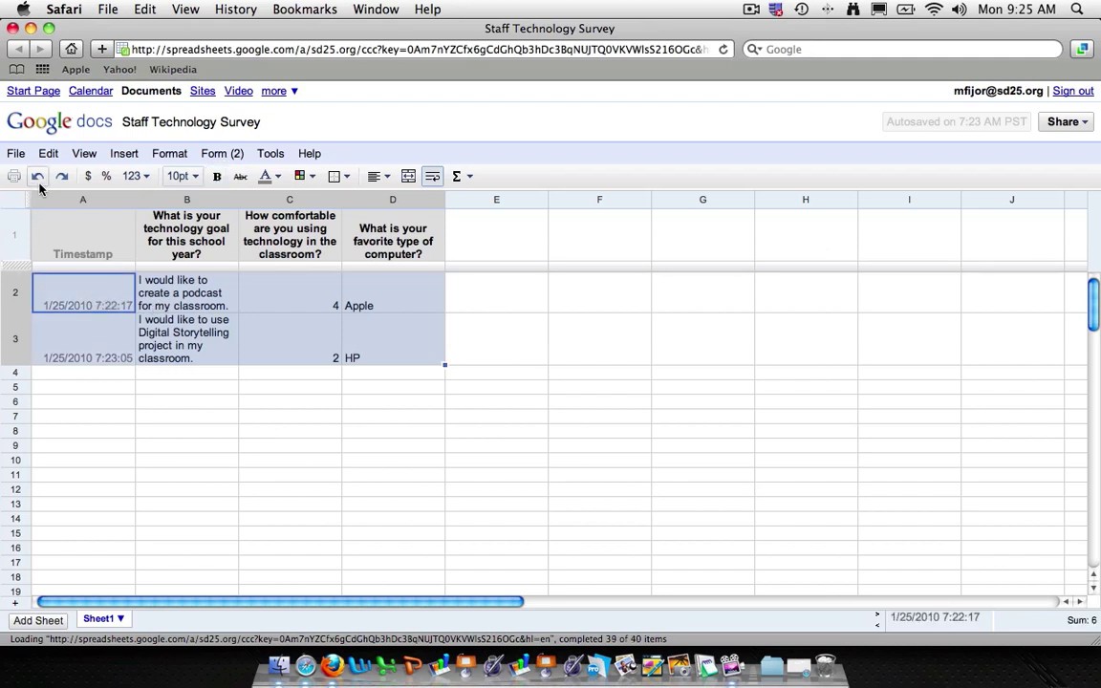